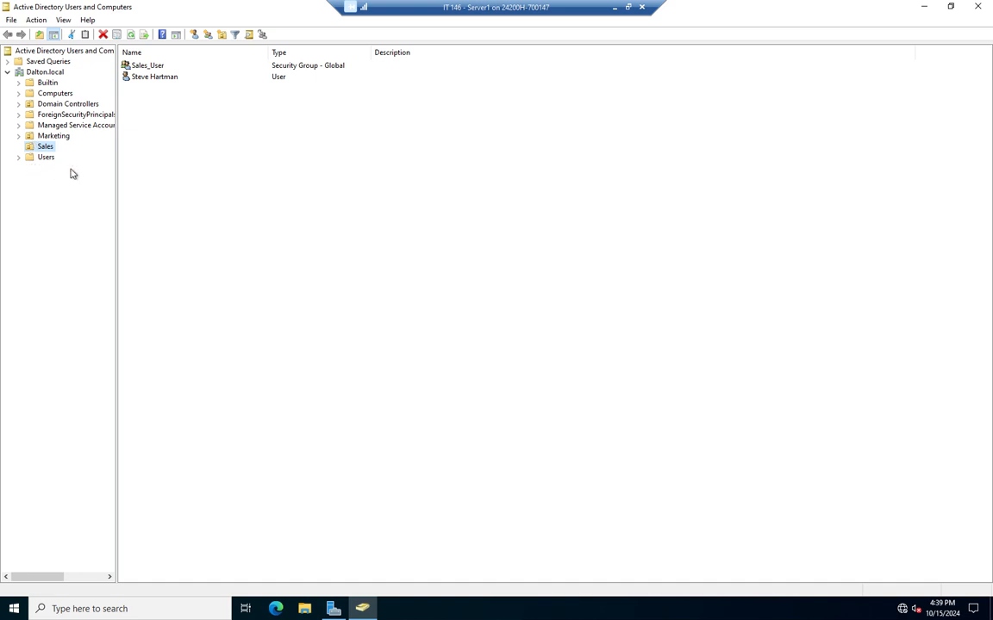
View the Marketing OU's members, close Active Directory Users and Computers, and open Group Policy Management from Server Manager
{"action": "left_click", "coordinate": [57, 136]}
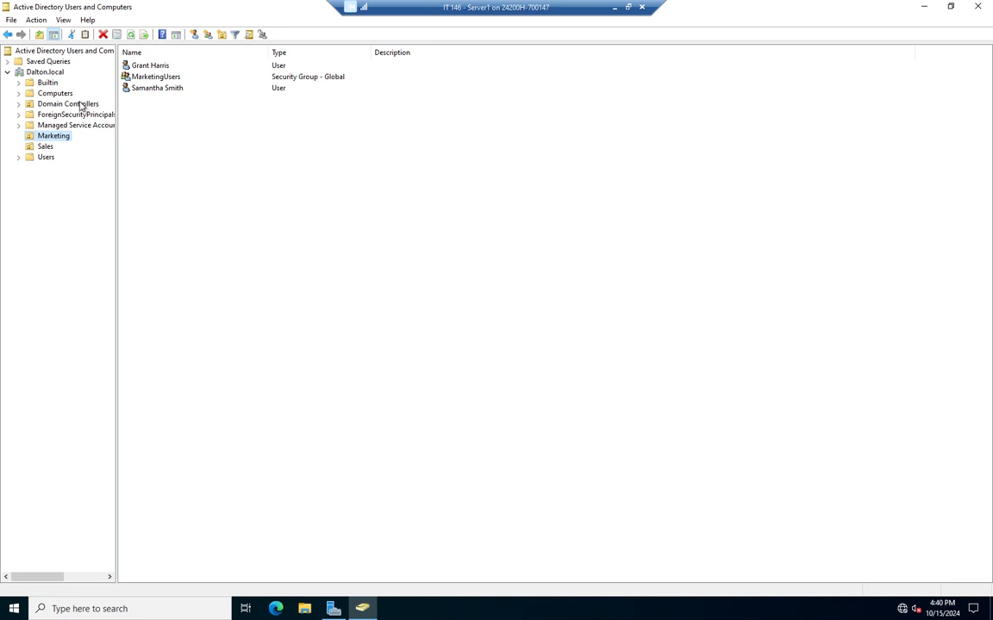
{"action": "left_click", "coordinate": [982, 7]}
{"action": "left_click", "coordinate": [906, 31]}
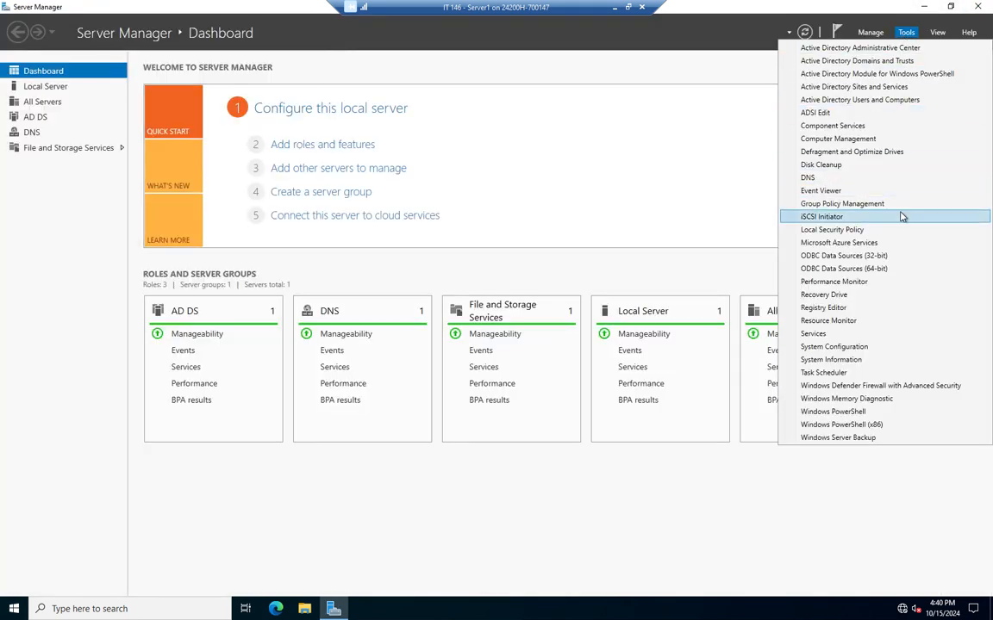
{"action": "left_click", "coordinate": [851, 205]}
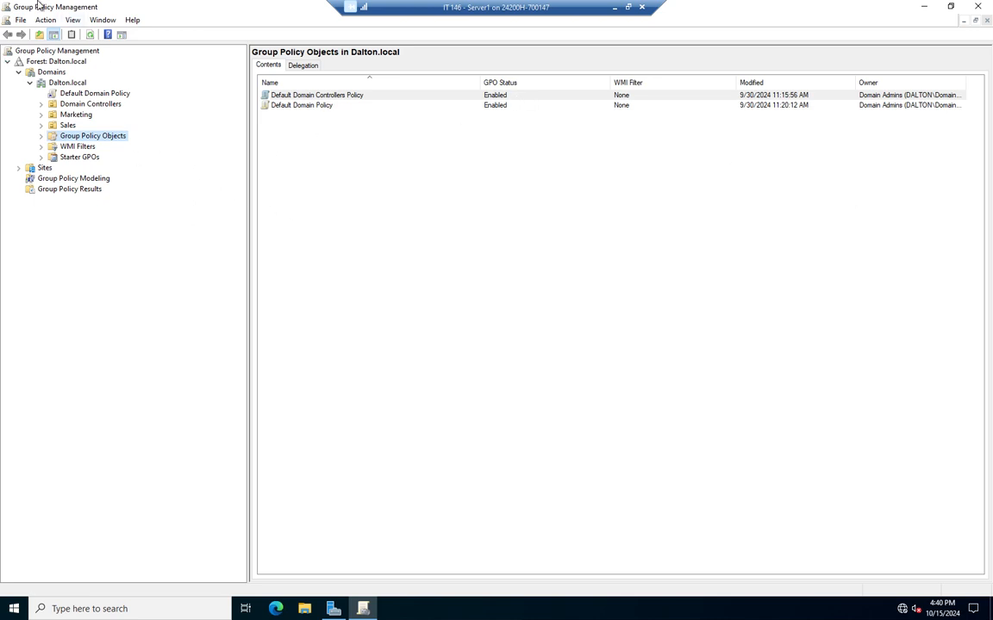
Expand the forest down to the Dalton.local domain, showing the contents of Group Policy Objects and Domain Controllers
{"action": "left_click", "coordinate": [7, 62]}
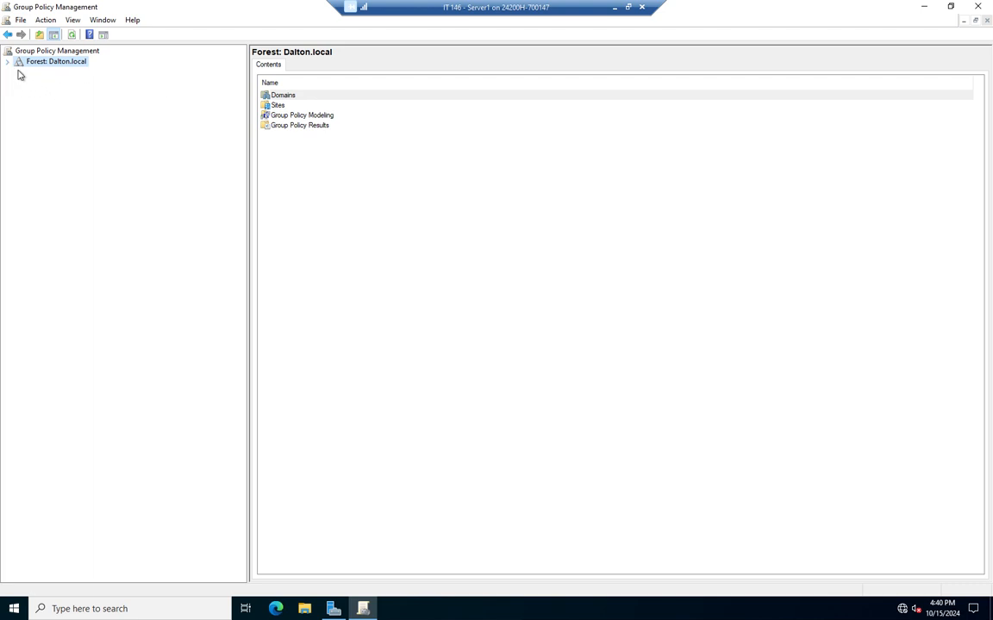
{"action": "left_click", "coordinate": [8, 62]}
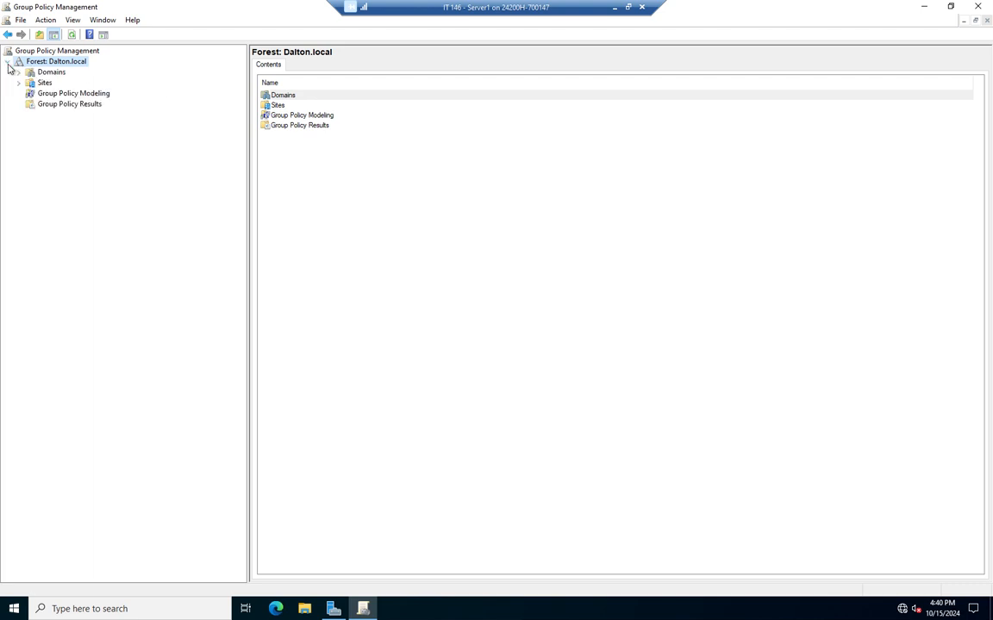
{"action": "left_click", "coordinate": [18, 73]}
{"action": "left_click", "coordinate": [30, 83]}
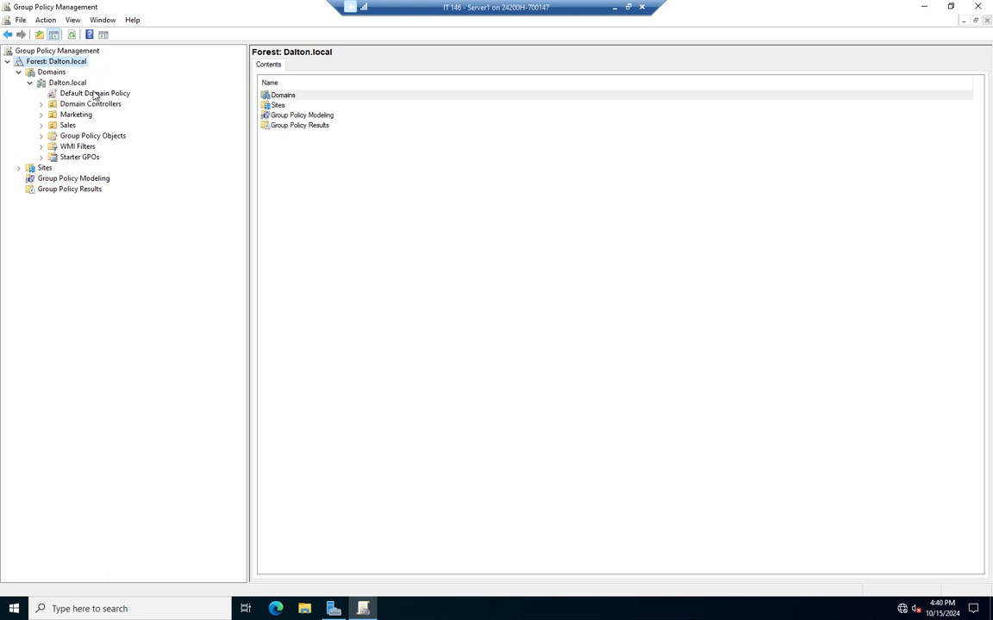
{"action": "left_click", "coordinate": [41, 136]}
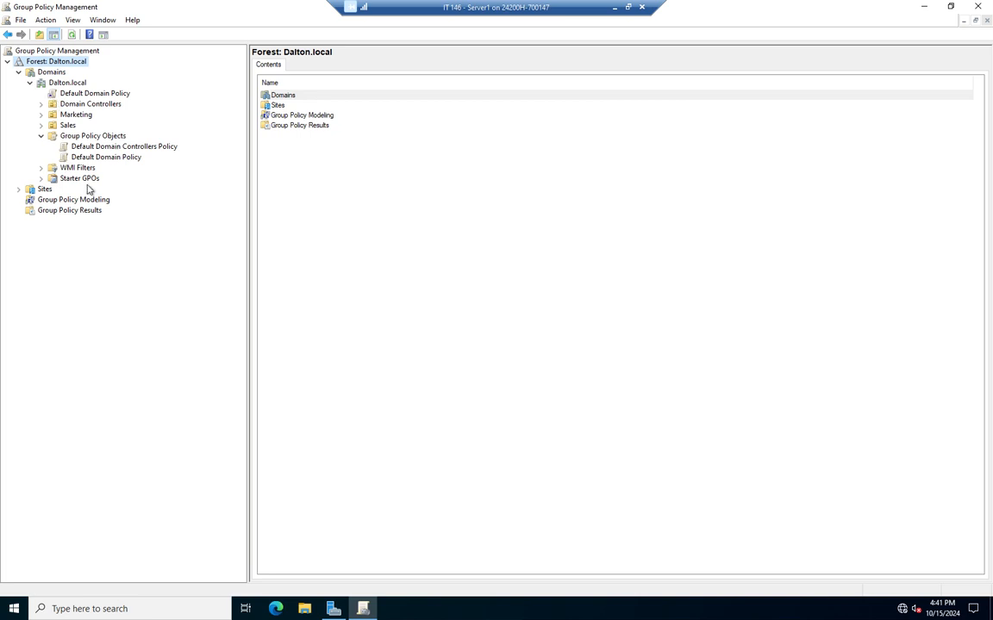
{"action": "left_click", "coordinate": [41, 104]}
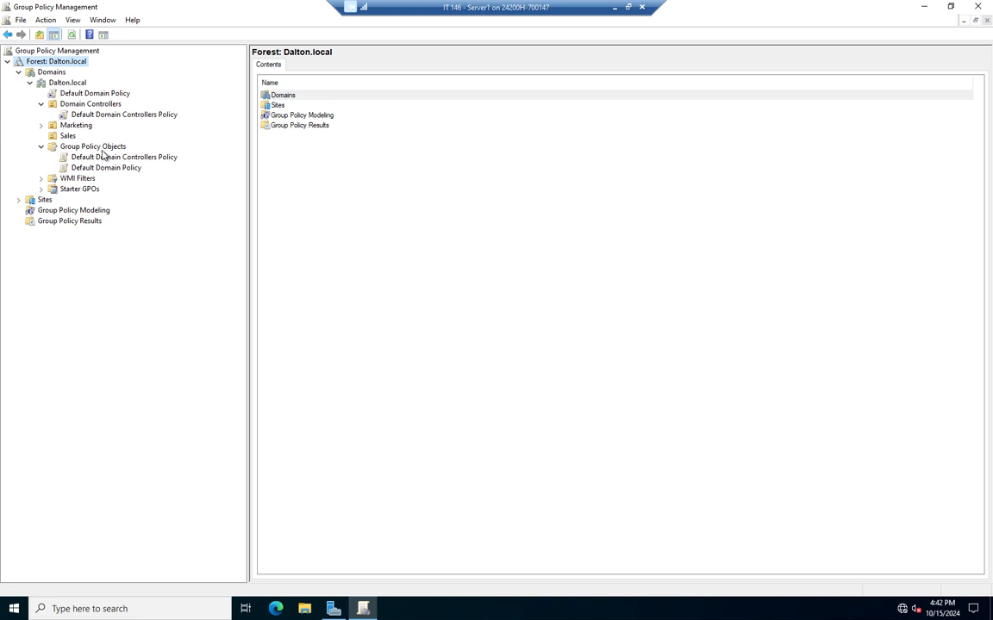
{"action": "right_click", "coordinate": [104, 149]}
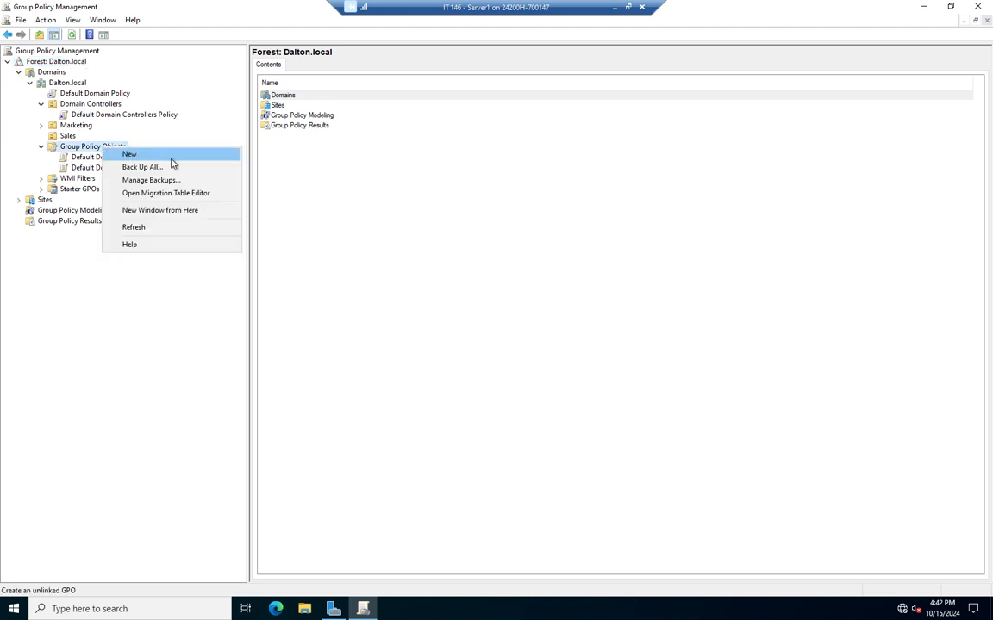
{"action": "left_click", "coordinate": [61, 284]}
{"action": "right_click", "coordinate": [69, 138]}
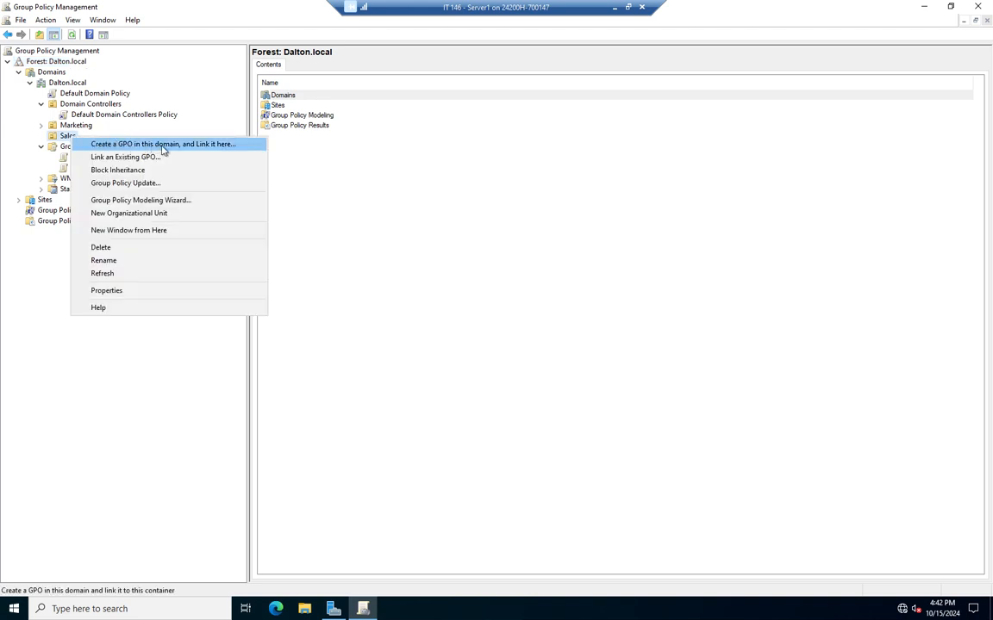
{"action": "left_click", "coordinate": [220, 120]}
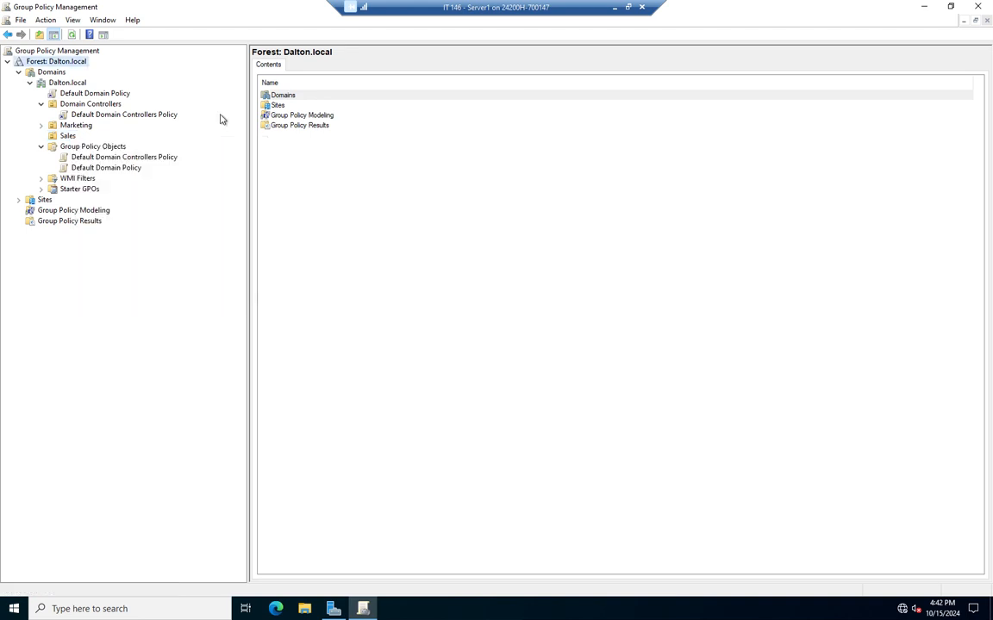
Create a new unlinked GPO named UserRestrictions in the Group Policy Objects container, with no source starter GPO
{"action": "right_click", "coordinate": [110, 148]}
{"action": "left_click", "coordinate": [142, 153]}
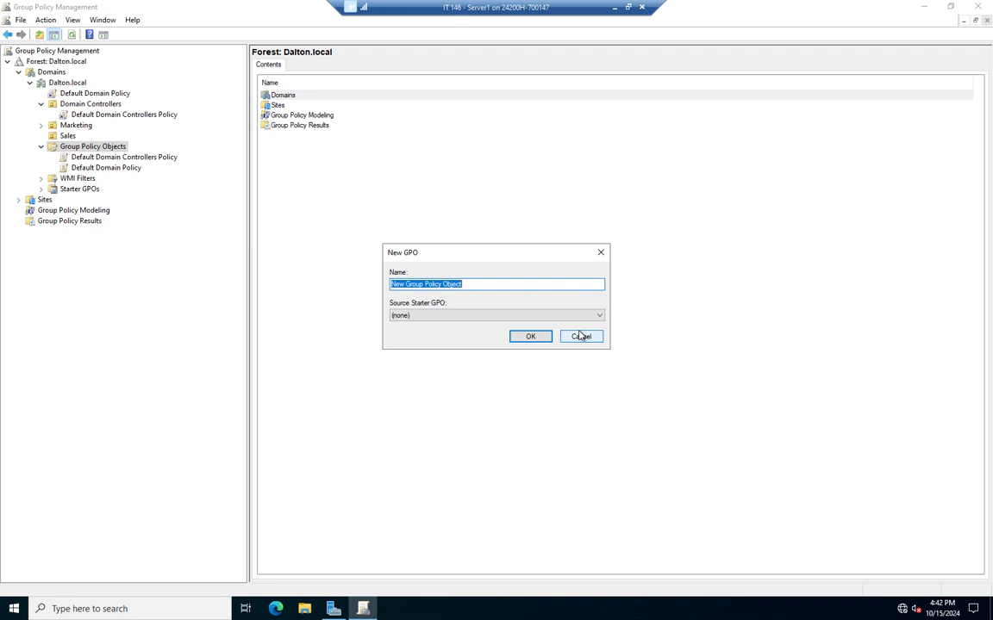
{"action": "type", "text": "UserRest"}
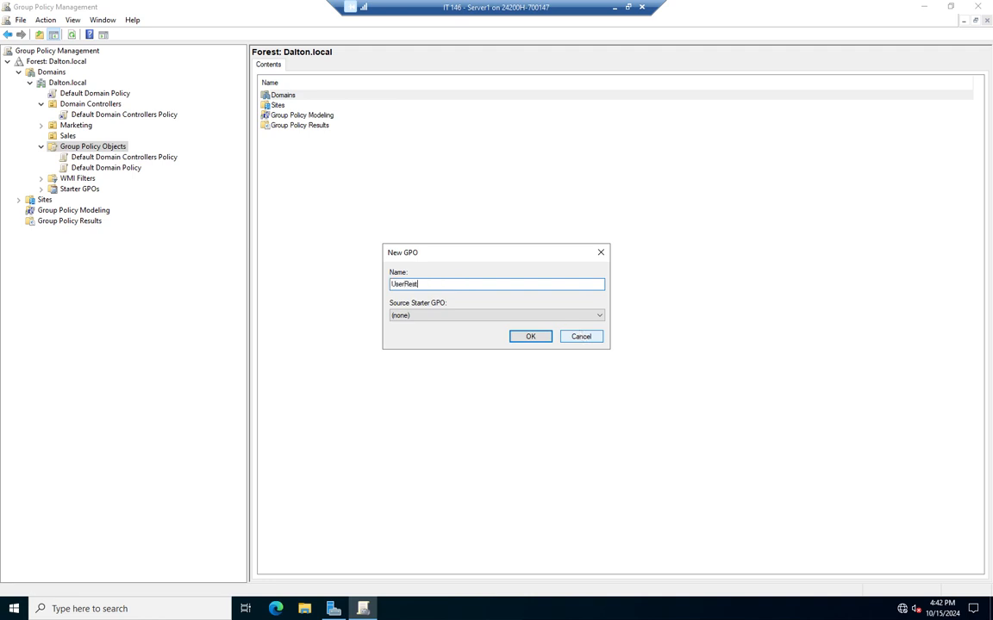
{"action": "type", "text": "rictions"}
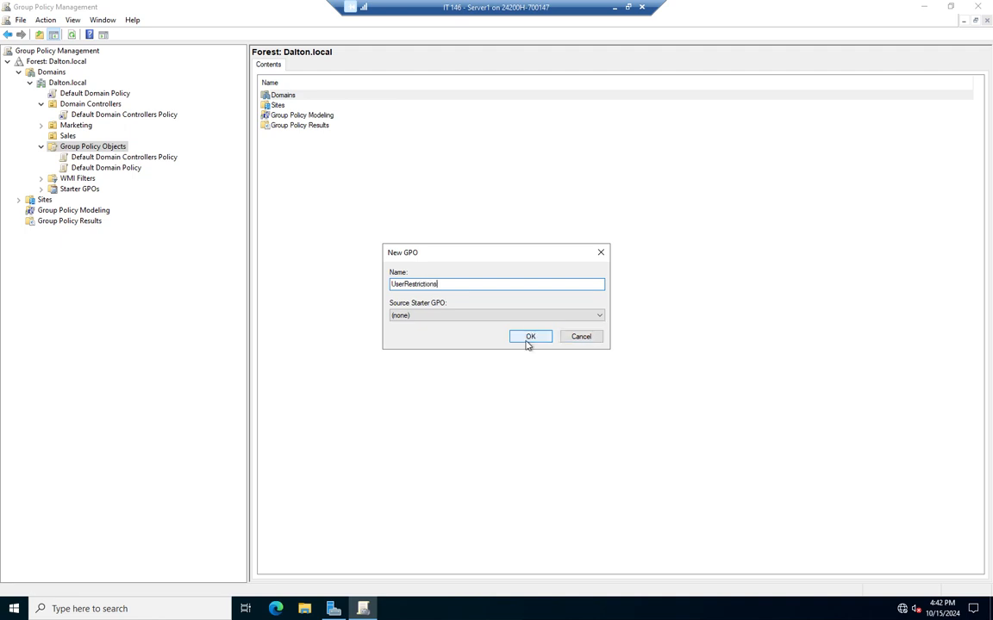
{"action": "left_click", "coordinate": [529, 338]}
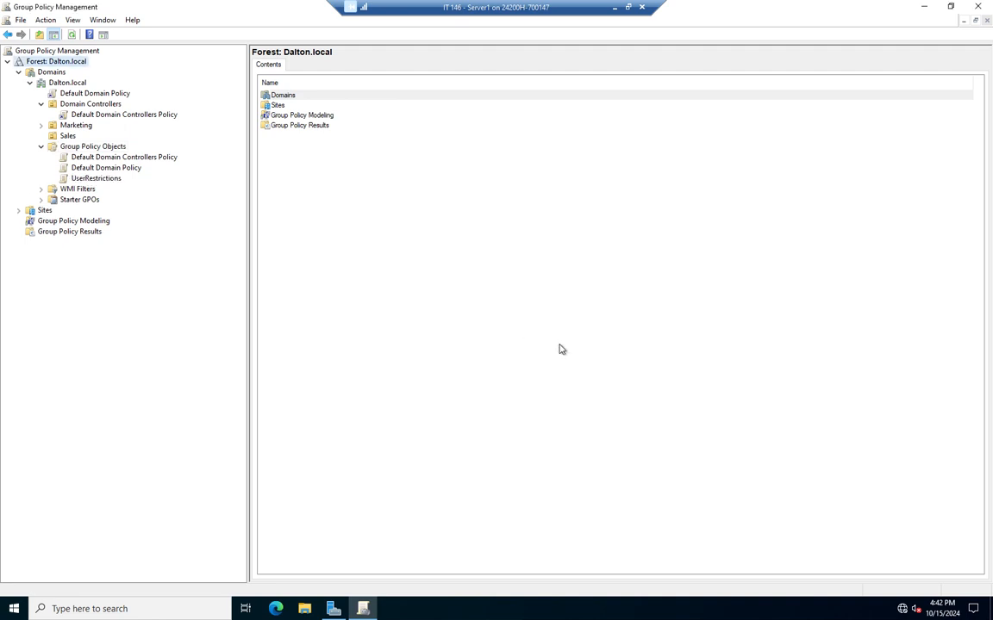
Examine the UserRestrictions GPO's scope, details, GPO status options, settings, delegation and replication status
{"action": "left_click", "coordinate": [98, 180]}
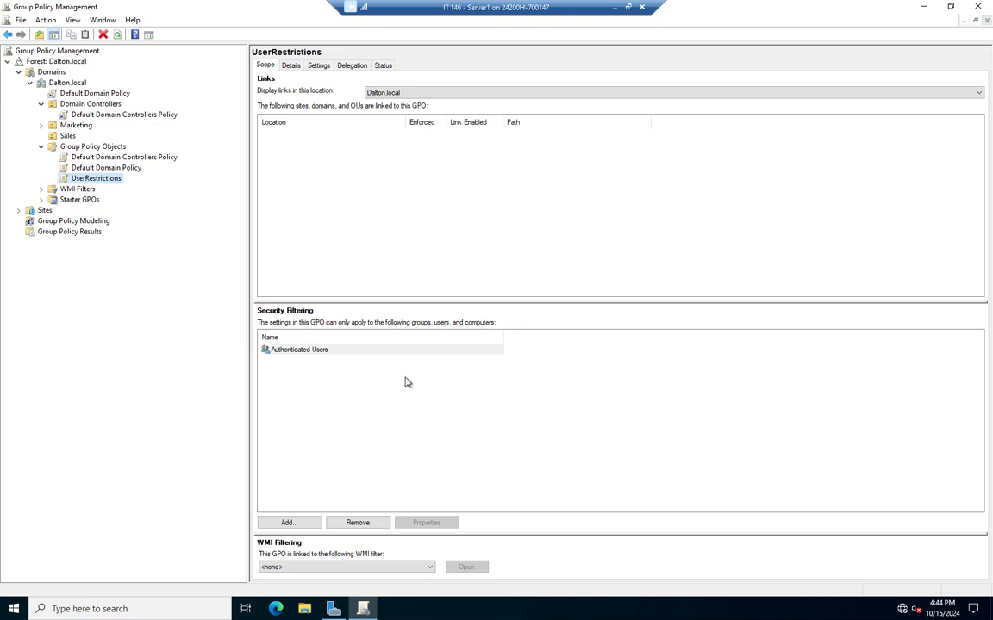
{"action": "left_click", "coordinate": [290, 66]}
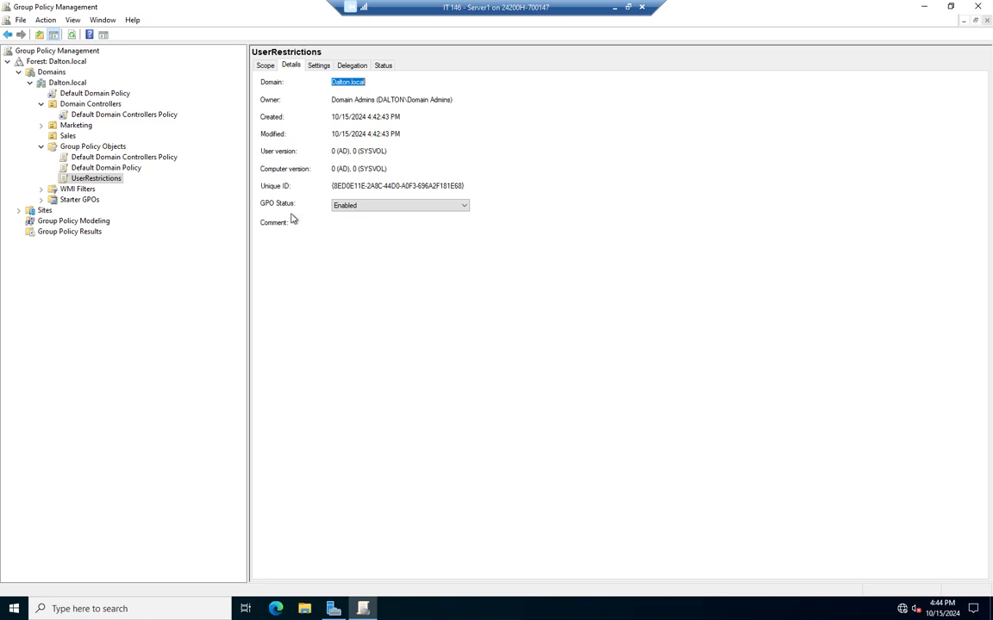
{"action": "left_click", "coordinate": [466, 206]}
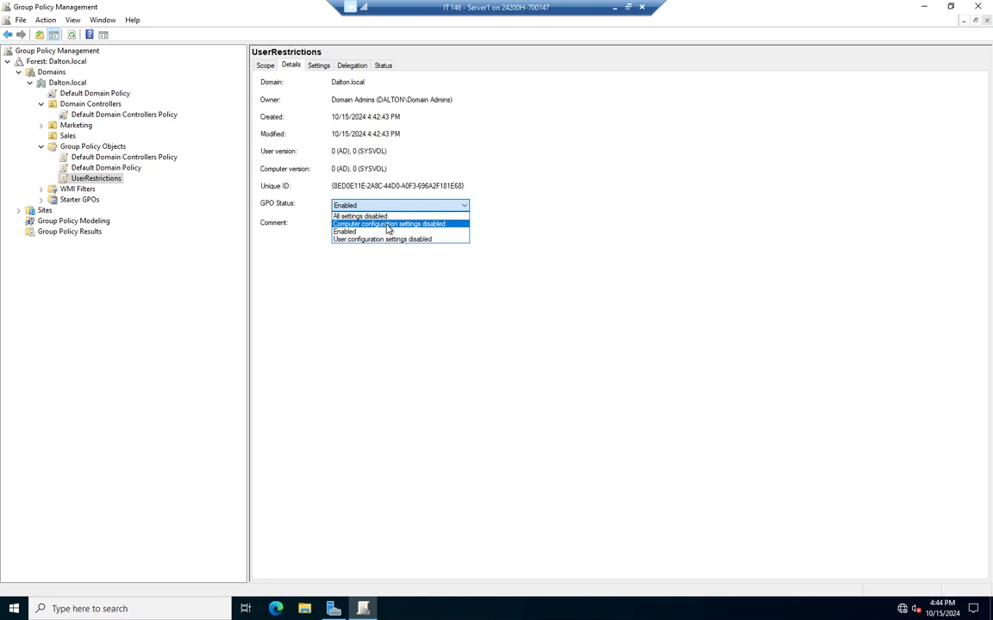
{"action": "left_click", "coordinate": [355, 232]}
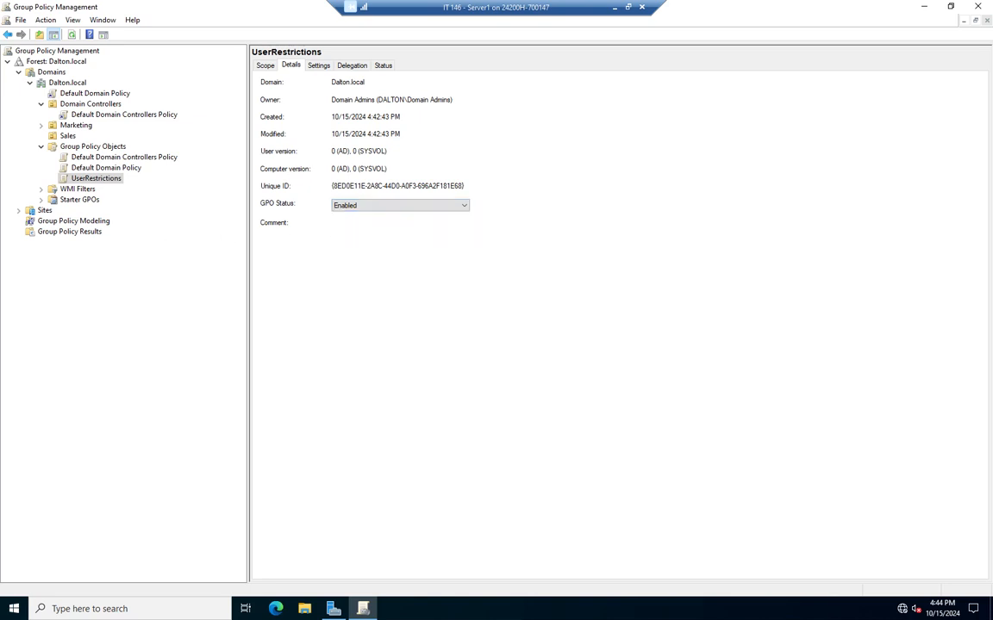
{"action": "left_click", "coordinate": [319, 68]}
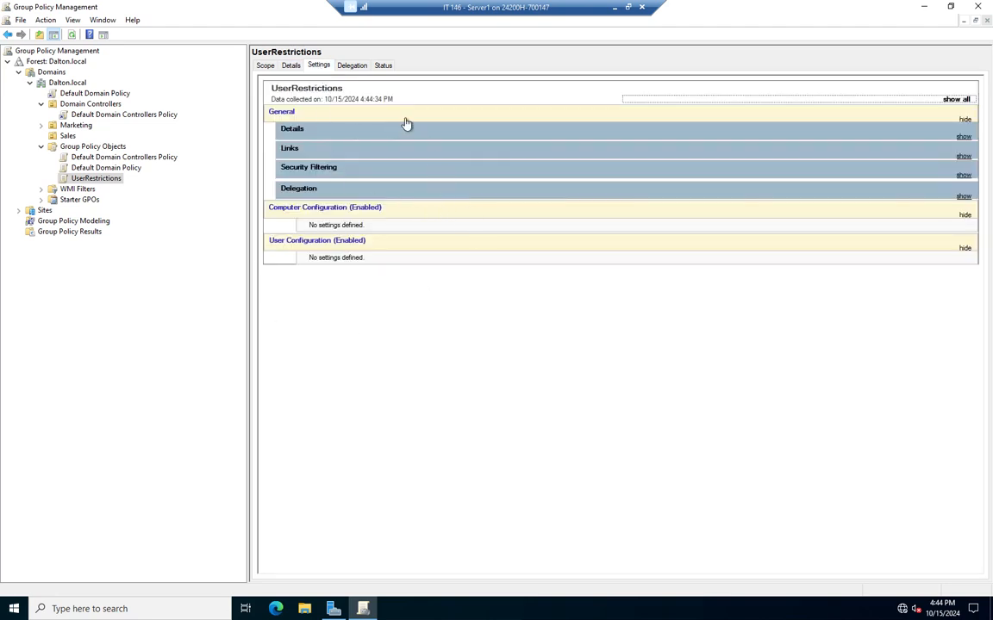
{"action": "left_click", "coordinate": [351, 66]}
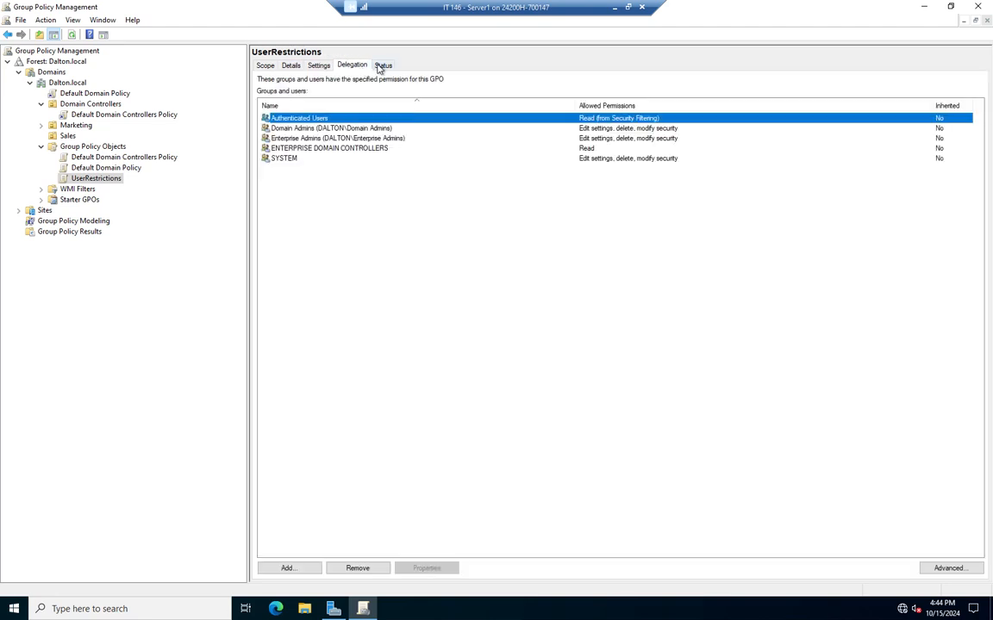
{"action": "left_click", "coordinate": [381, 68]}
{"action": "left_click", "coordinate": [265, 66]}
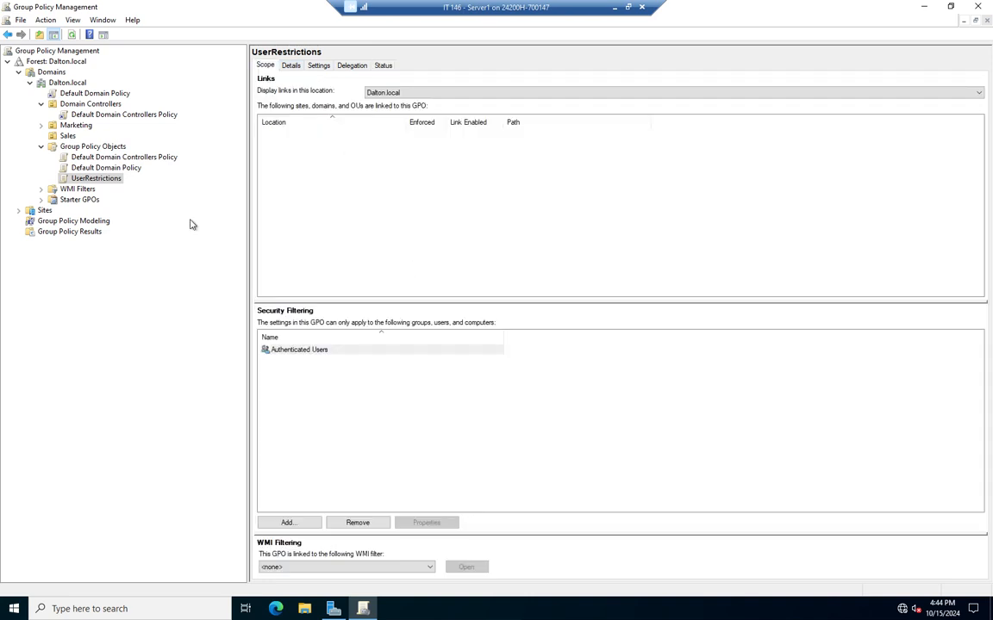
Open the UserRestrictions GPO for editing and maximize the Group Policy Management Editor
{"action": "right_click", "coordinate": [110, 179]}
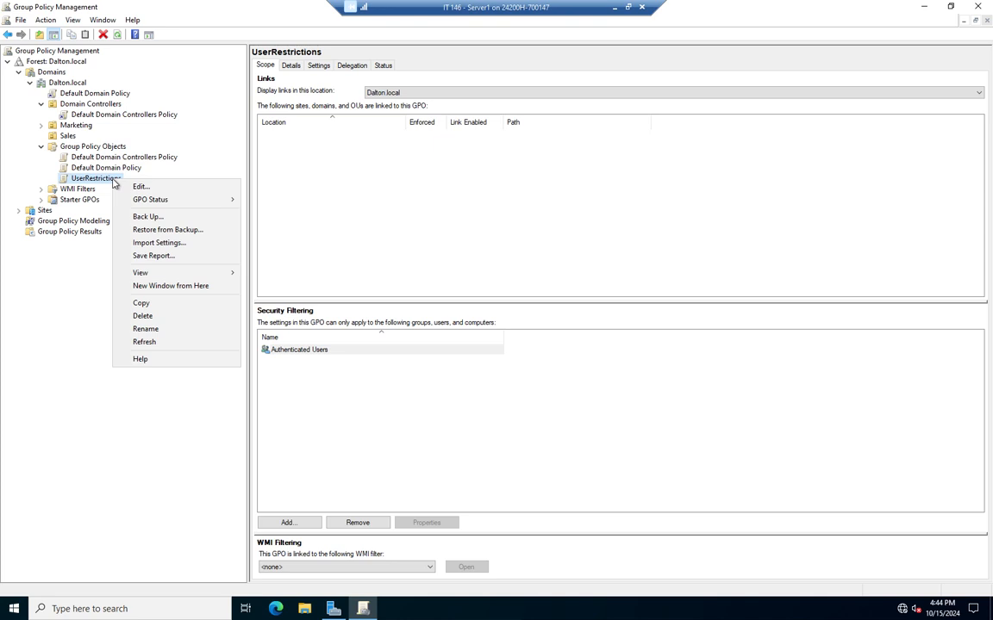
{"action": "left_click", "coordinate": [140, 186]}
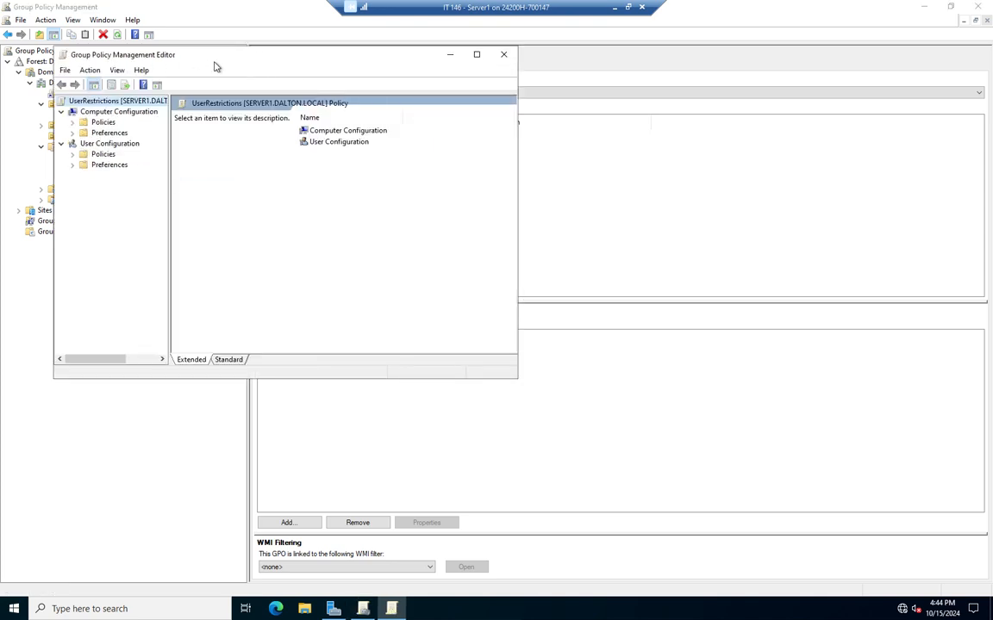
{"action": "double_click", "coordinate": [431, 55]}
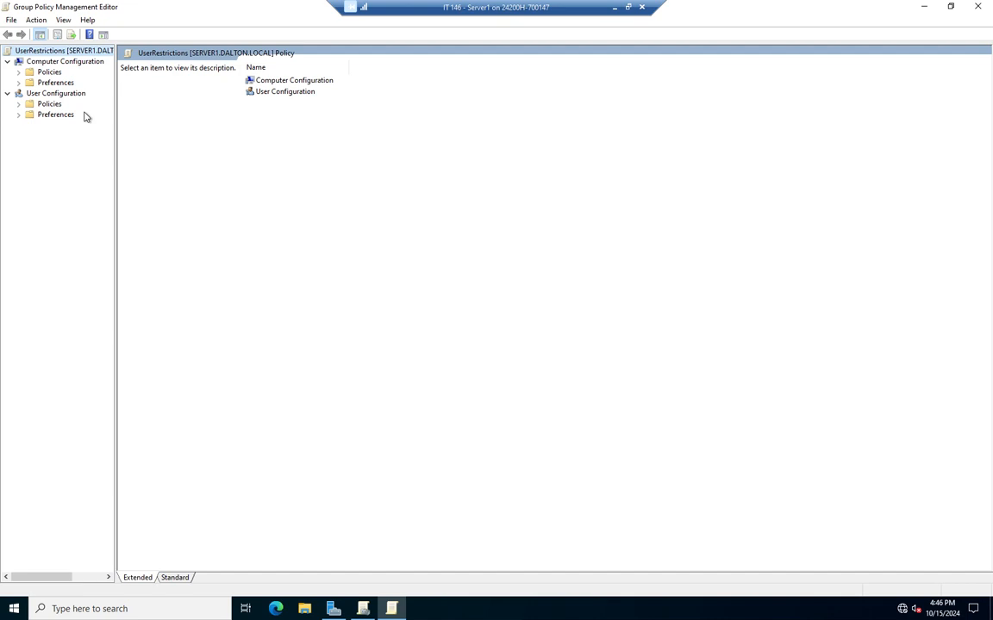
Open the Removable Storage Access policies in User Configuration, under the System category of Administrative Templates
{"action": "left_click", "coordinate": [18, 103]}
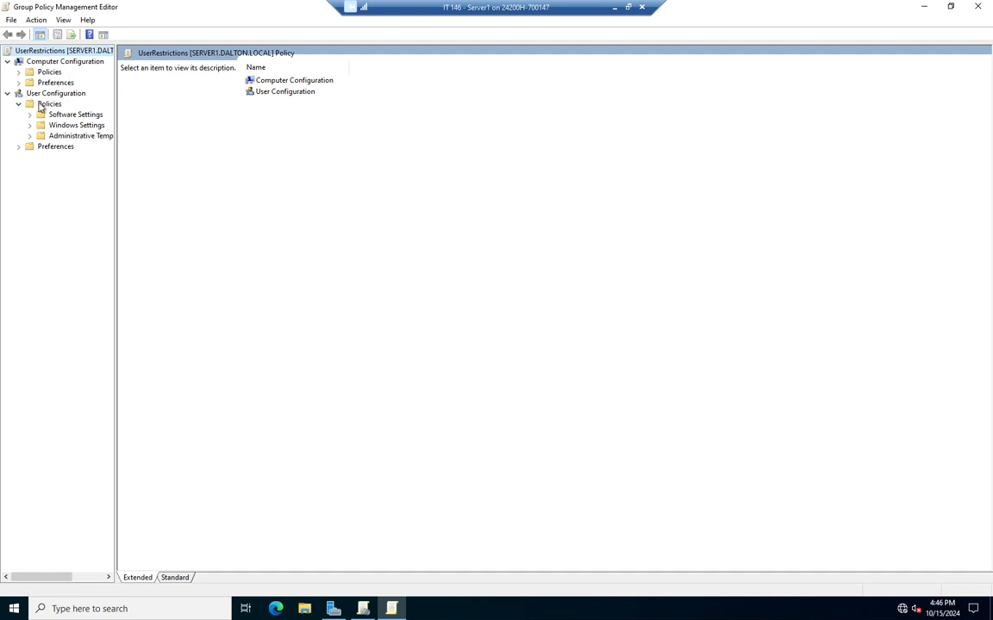
{"action": "left_click", "coordinate": [78, 138]}
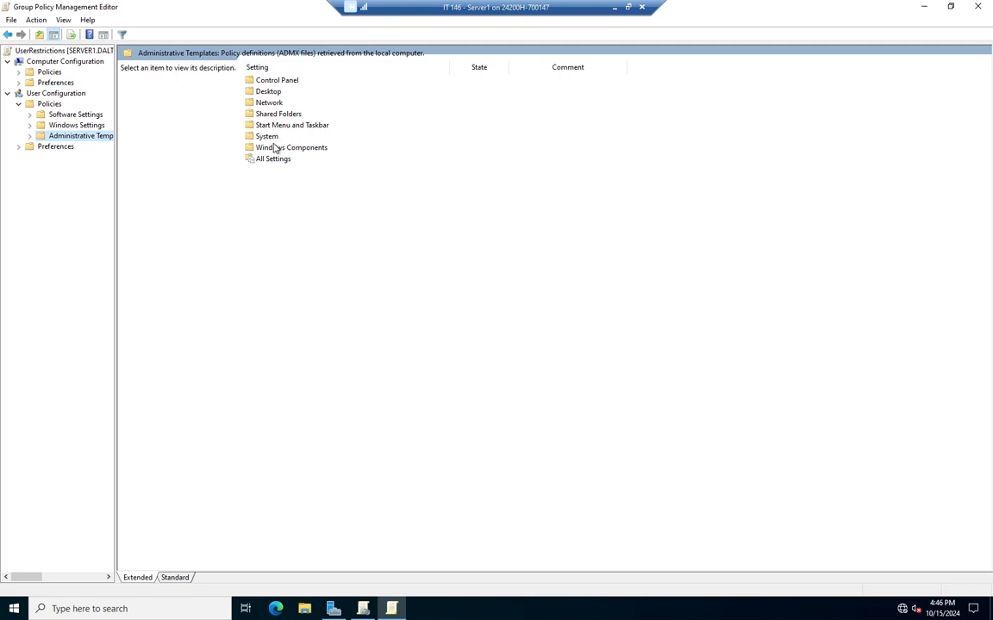
{"action": "left_click", "coordinate": [30, 137]}
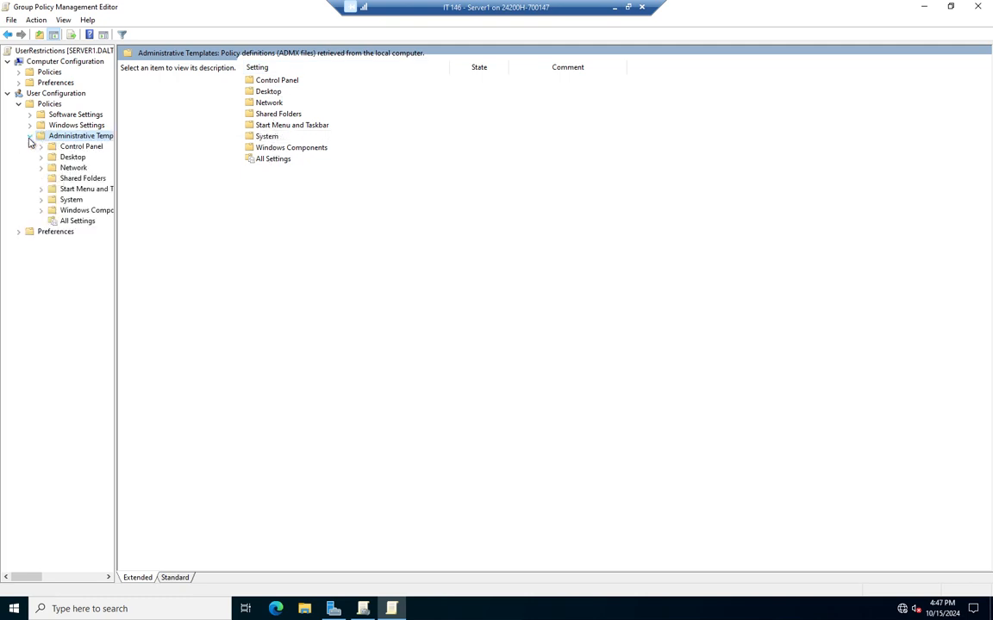
{"action": "left_click", "coordinate": [75, 201]}
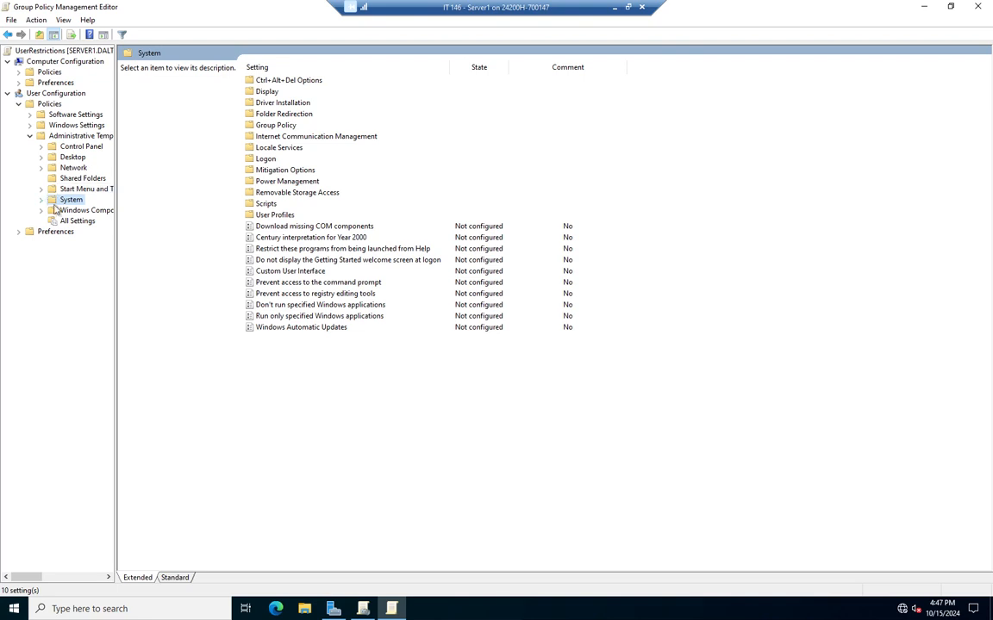
{"action": "double_click", "coordinate": [297, 192]}
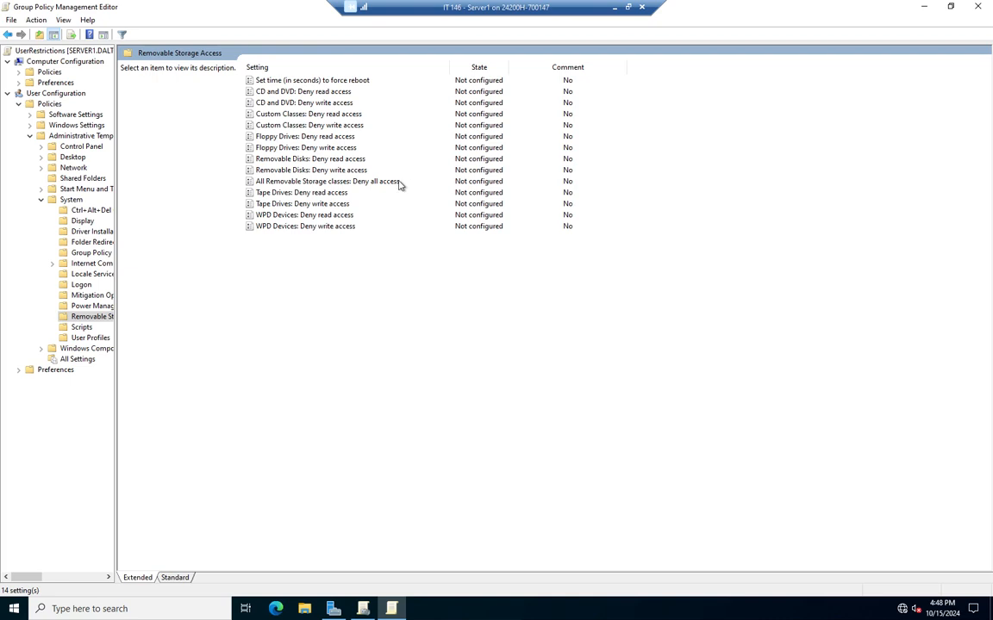
Set the "All Removable Storage classes: Deny all access" policy to Enabled and apply it
{"action": "left_click", "coordinate": [480, 182]}
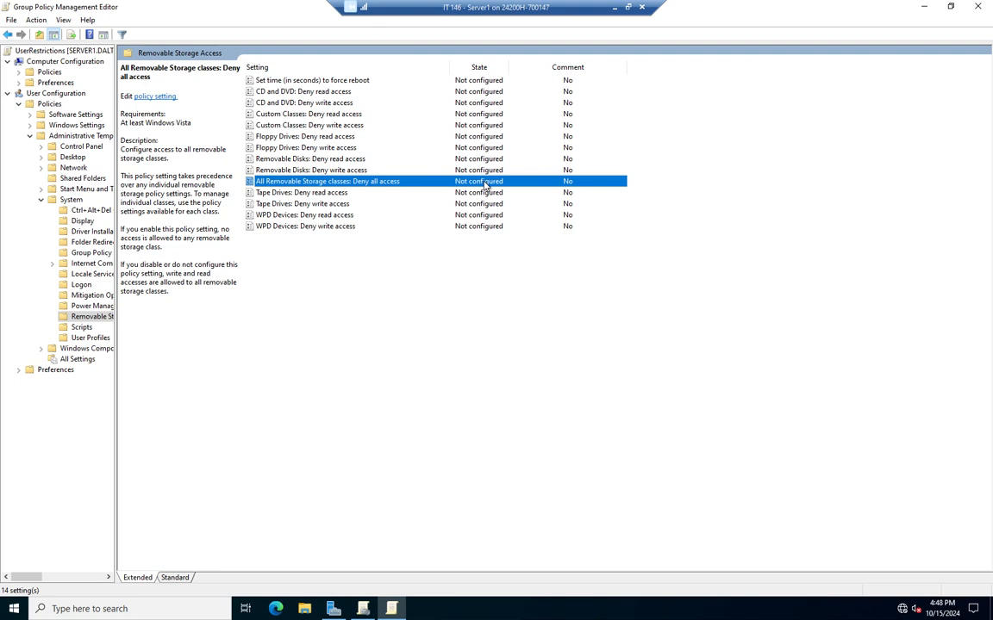
{"action": "double_click", "coordinate": [354, 183]}
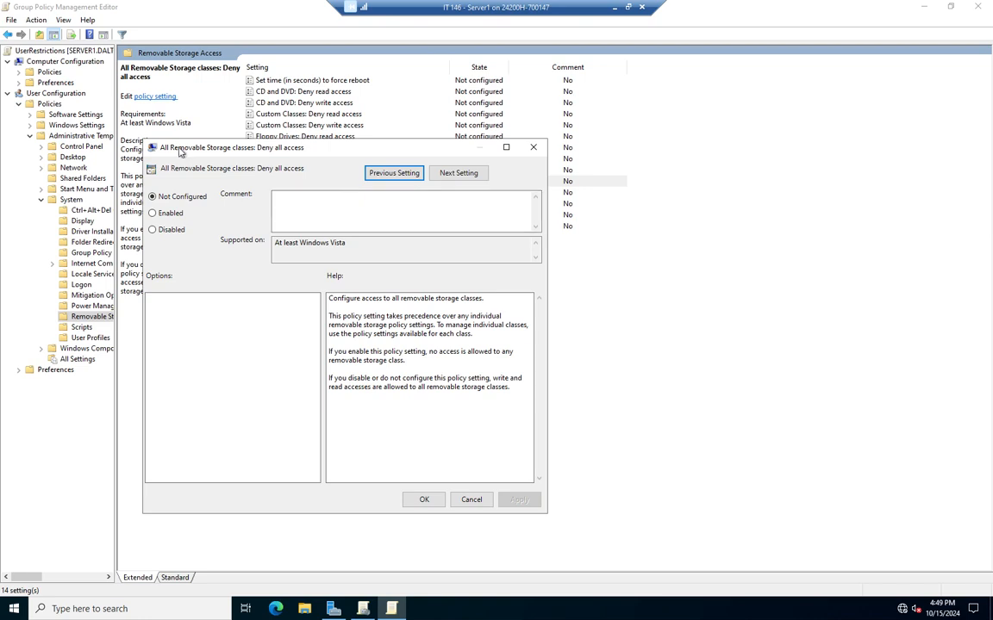
{"action": "left_click", "coordinate": [168, 219]}
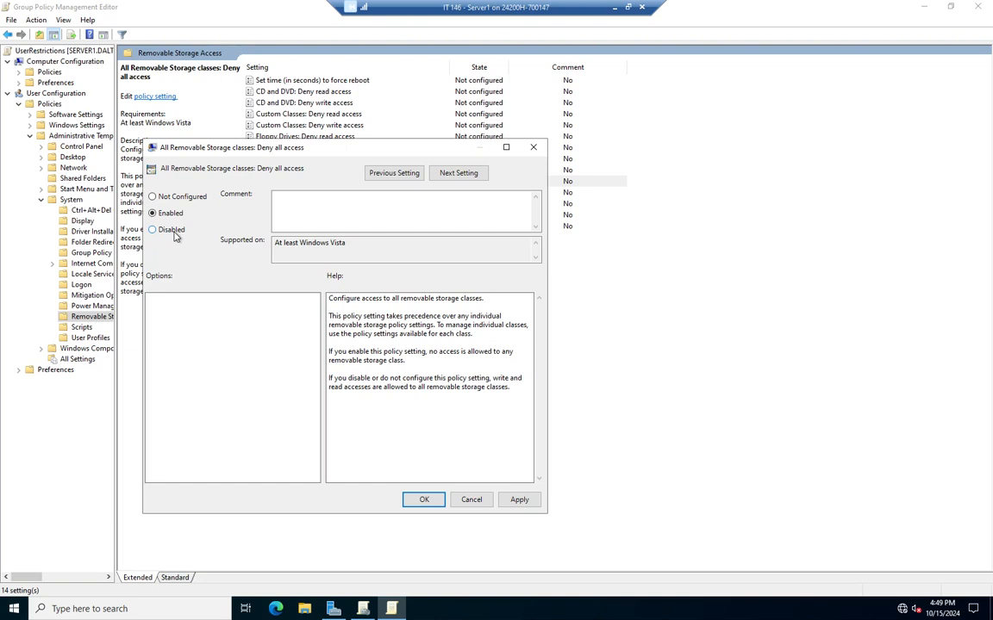
{"action": "left_click", "coordinate": [520, 501]}
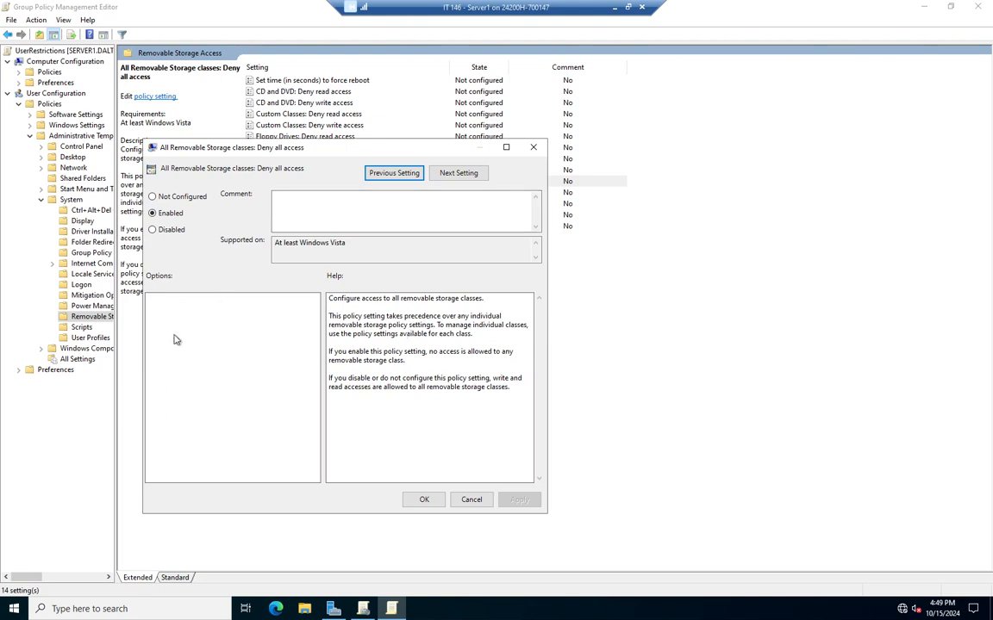
{"action": "left_click", "coordinate": [424, 499]}
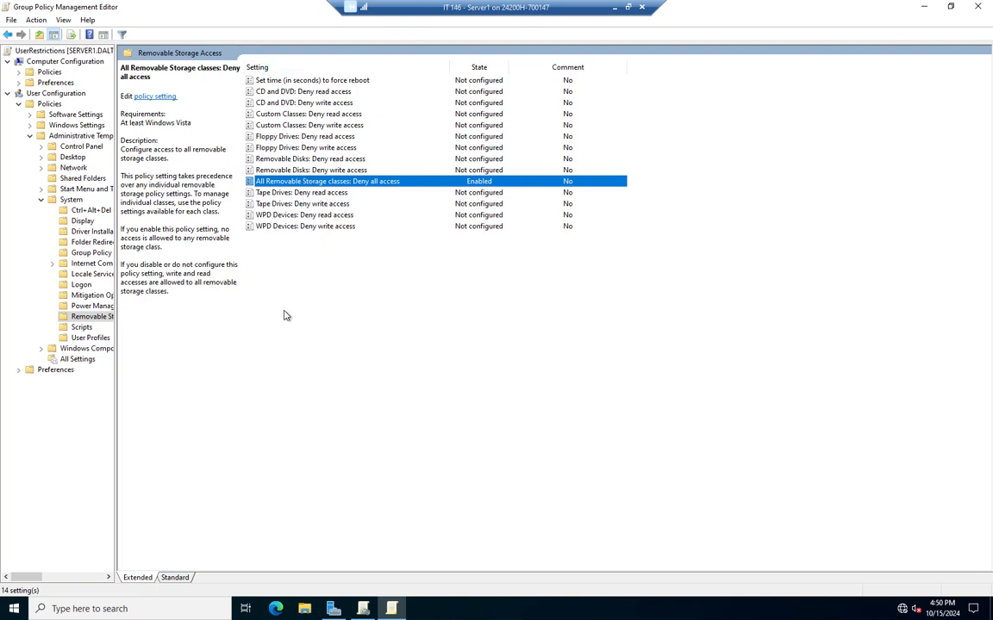
Set the "Remove Task Manager" policy under System, Ctrl+Alt+Del Options to Enabled, apply it, and close the policy editor
{"action": "left_click", "coordinate": [67, 200]}
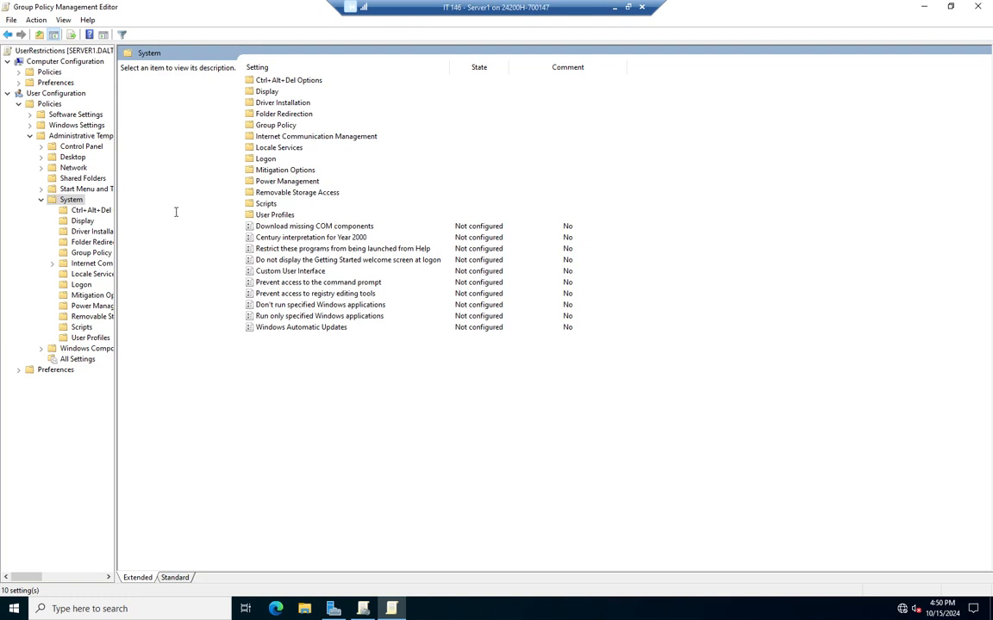
{"action": "double_click", "coordinate": [288, 80]}
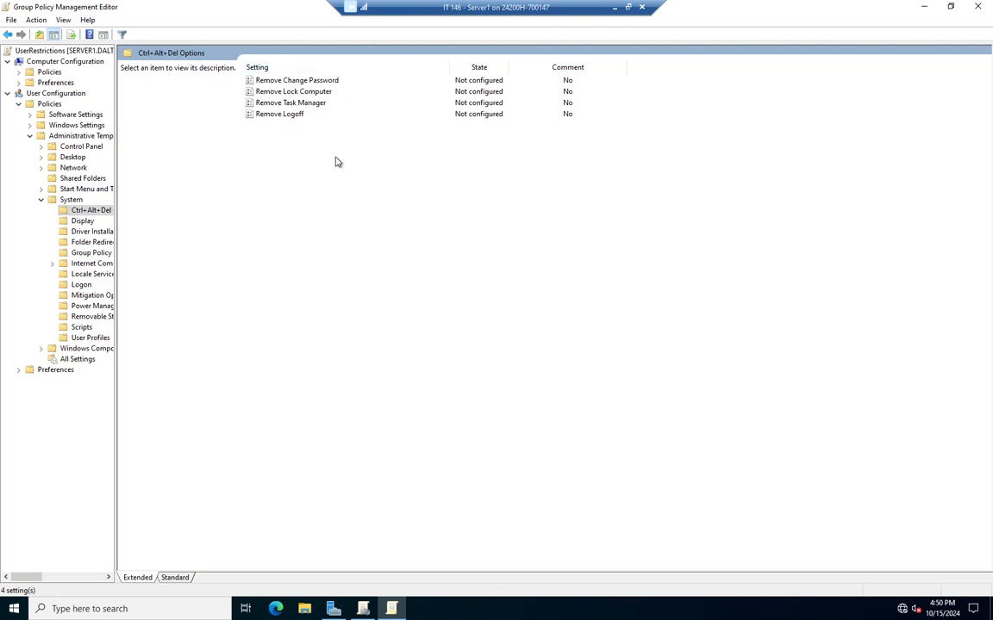
{"action": "left_click", "coordinate": [285, 105]}
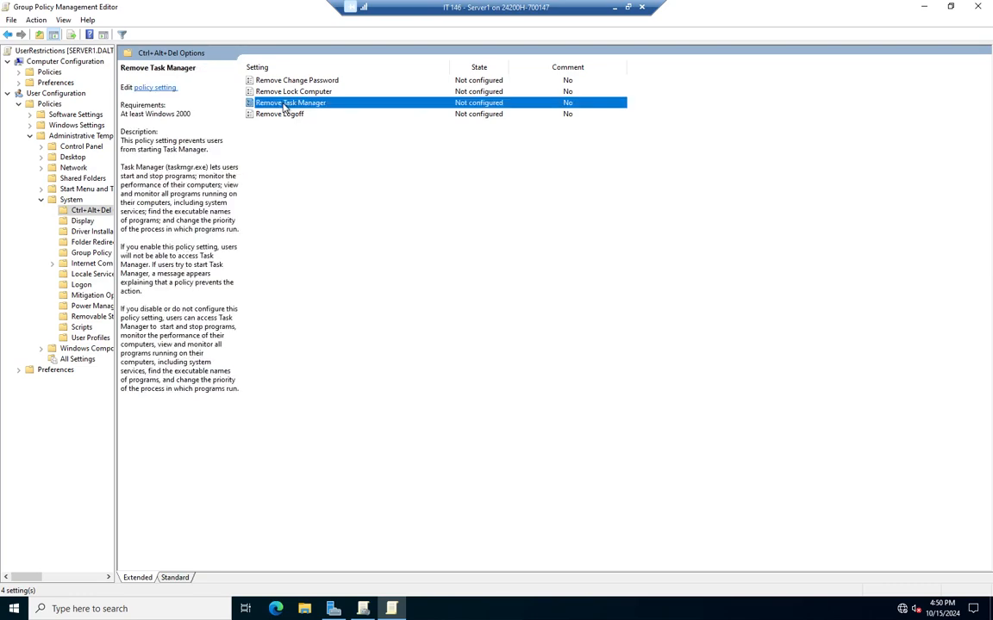
{"action": "double_click", "coordinate": [285, 103]}
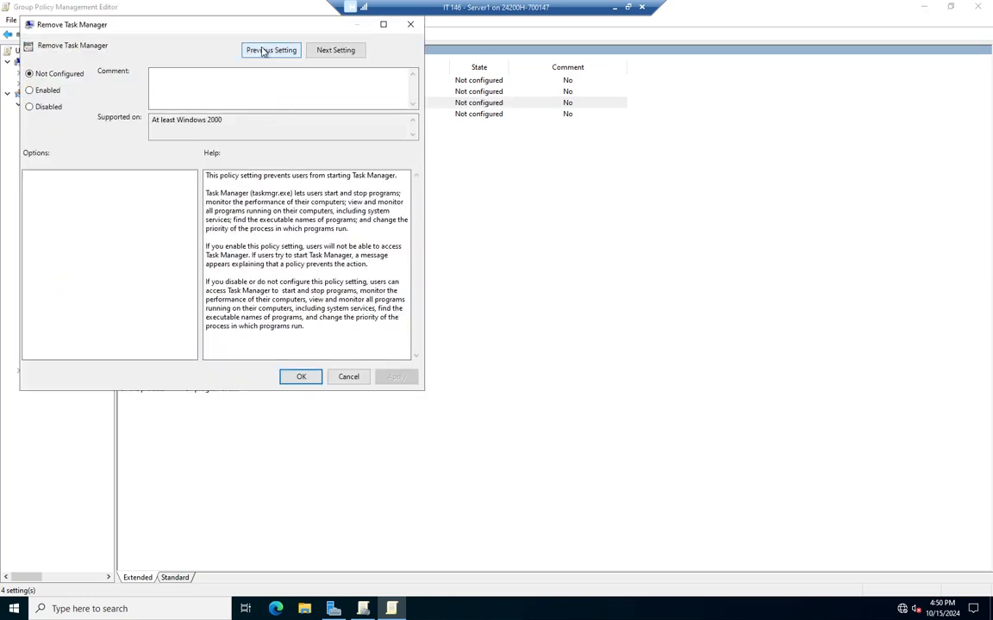
{"action": "left_click_drag", "start_coordinate": [239, 25], "coordinate": [530, 139]}
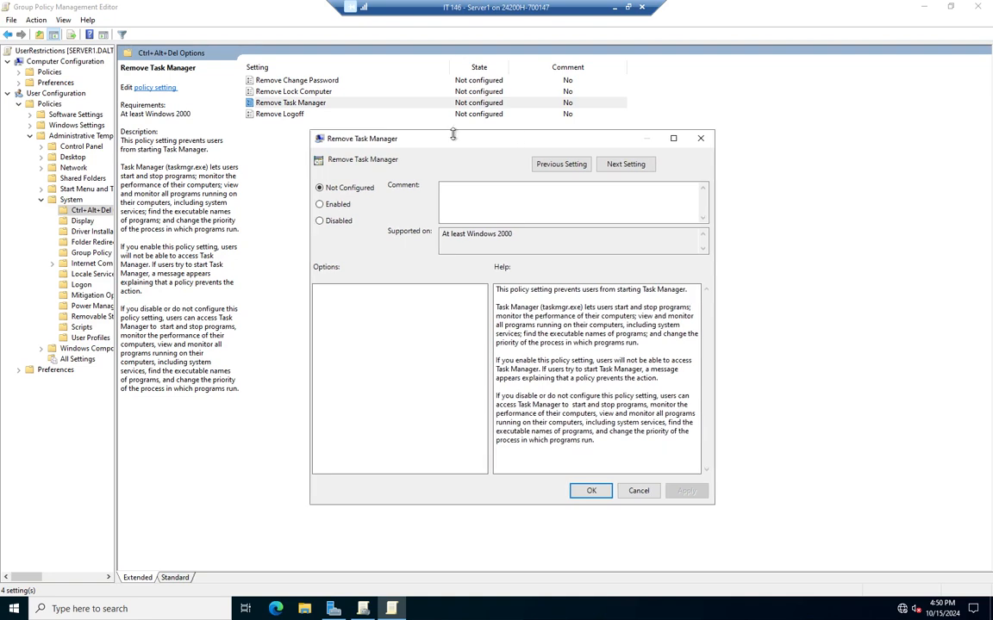
{"action": "left_click", "coordinate": [333, 203]}
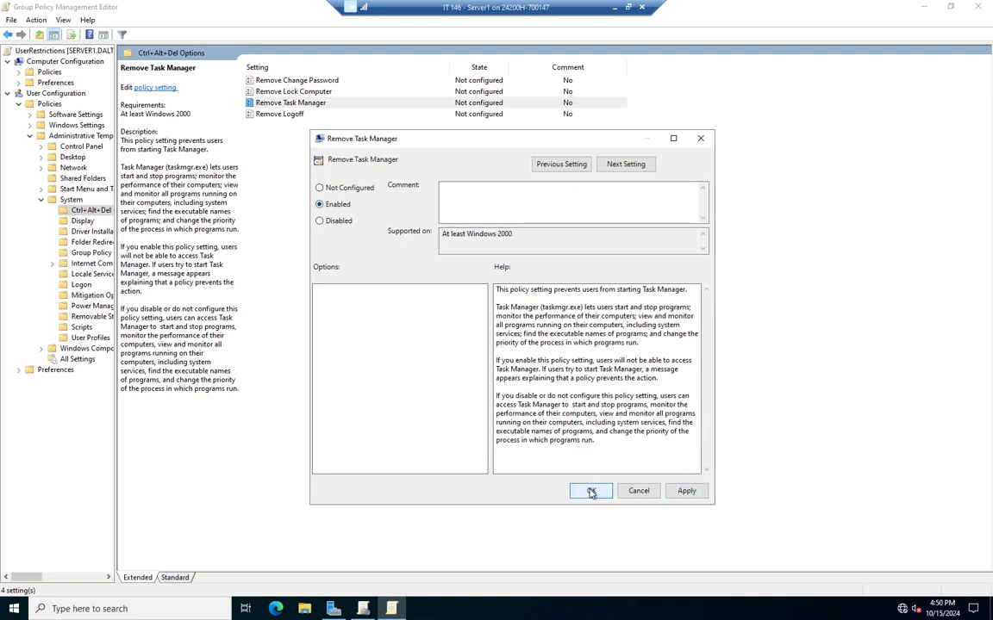
{"action": "left_click", "coordinate": [685, 491]}
{"action": "left_click", "coordinate": [591, 491]}
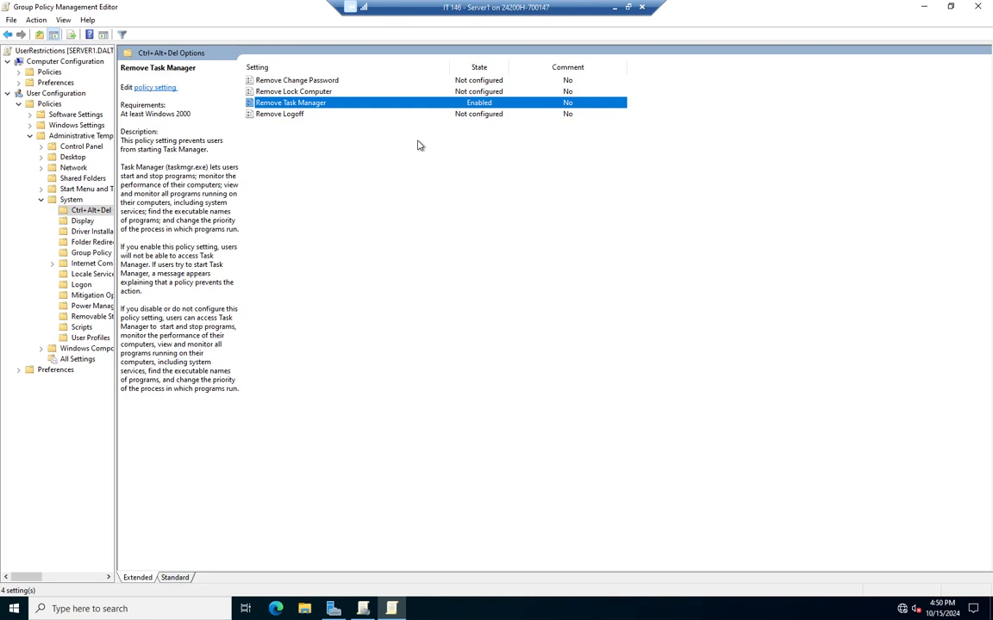
{"action": "left_click", "coordinate": [981, 7]}
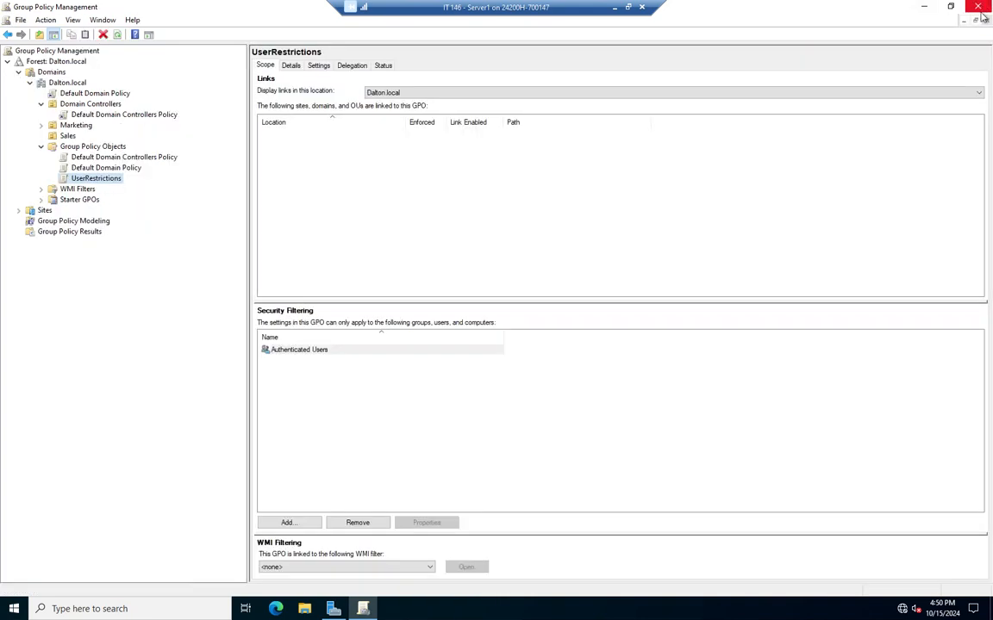
Refresh the UserRestrictions GPO's settings report and examine its Ctrl+Alt+Del Options and Removable Storage Access policies under User Configuration
{"action": "left_click", "coordinate": [369, 204]}
{"action": "left_click", "coordinate": [316, 66]}
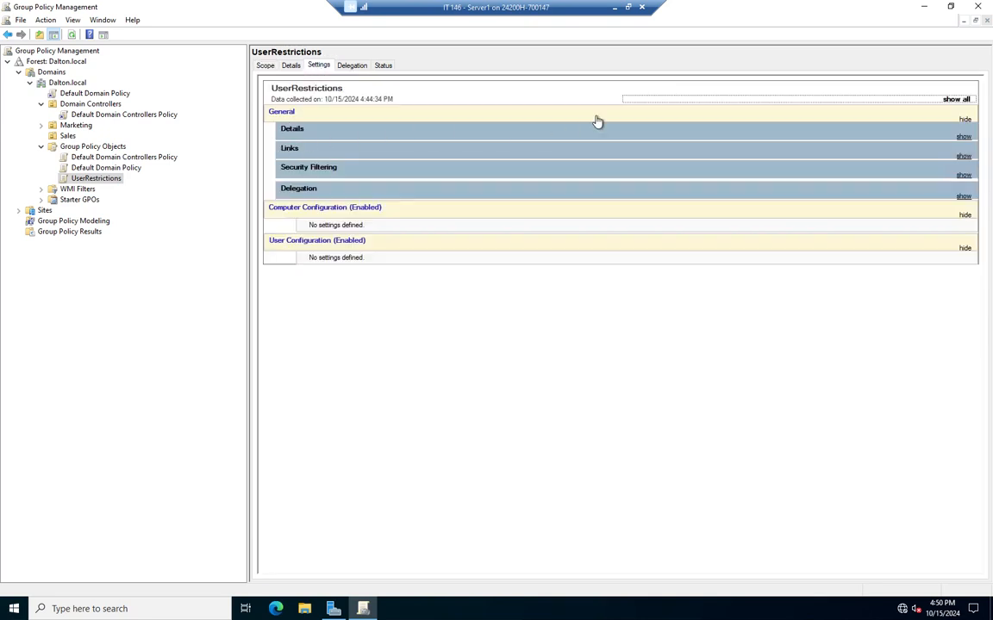
{"action": "left_click", "coordinate": [97, 178]}
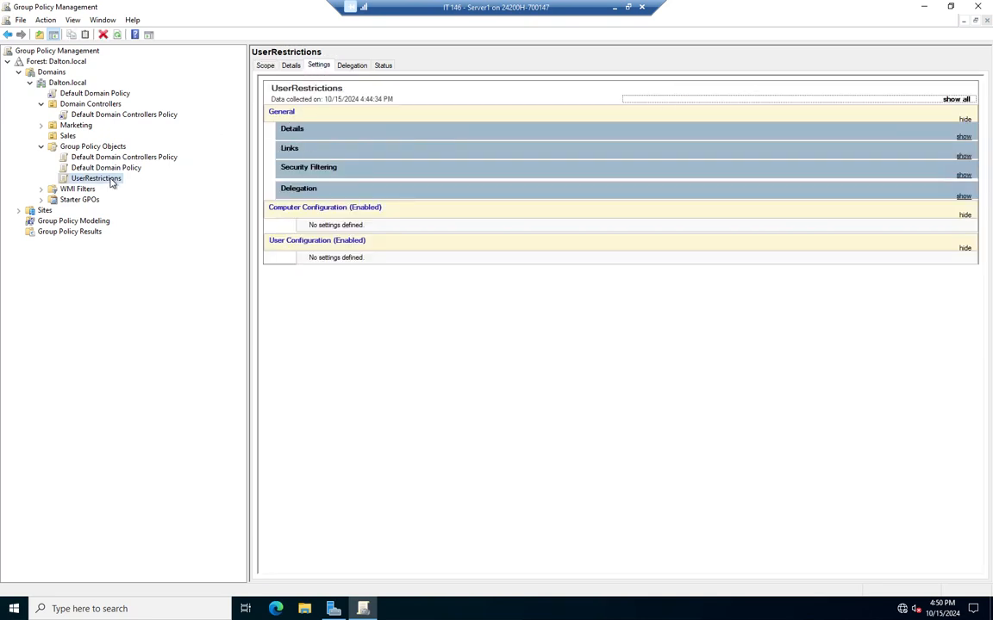
{"action": "left_click", "coordinate": [405, 337]}
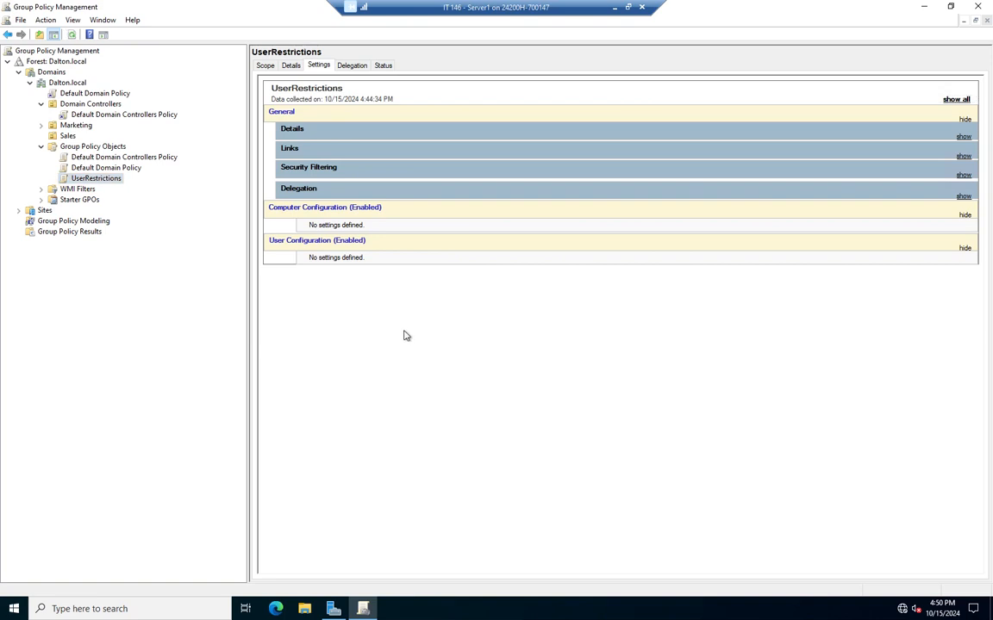
{"action": "key", "text": "F5"}
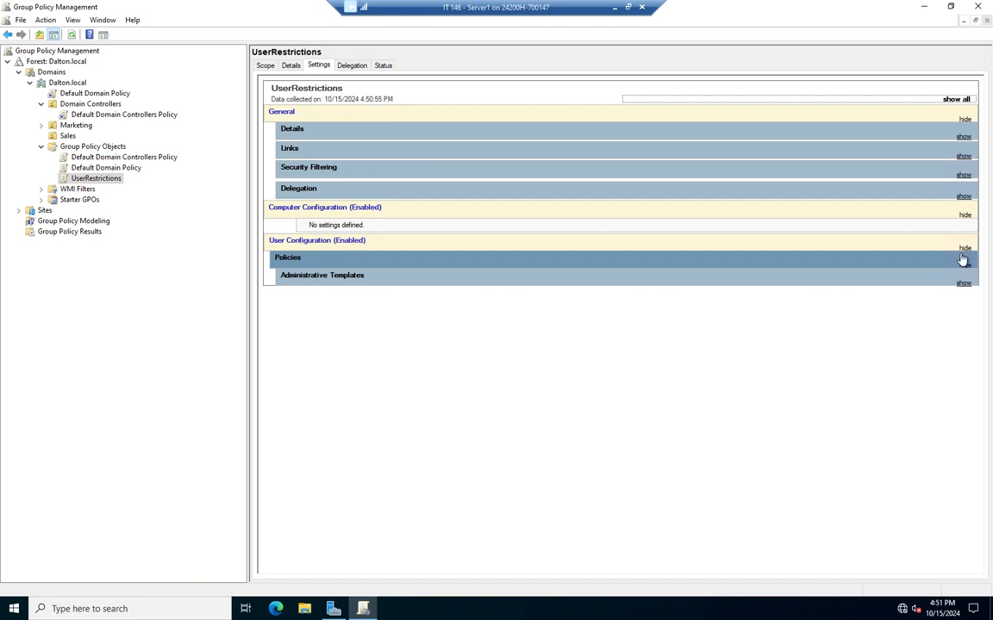
{"action": "left_click", "coordinate": [964, 285]}
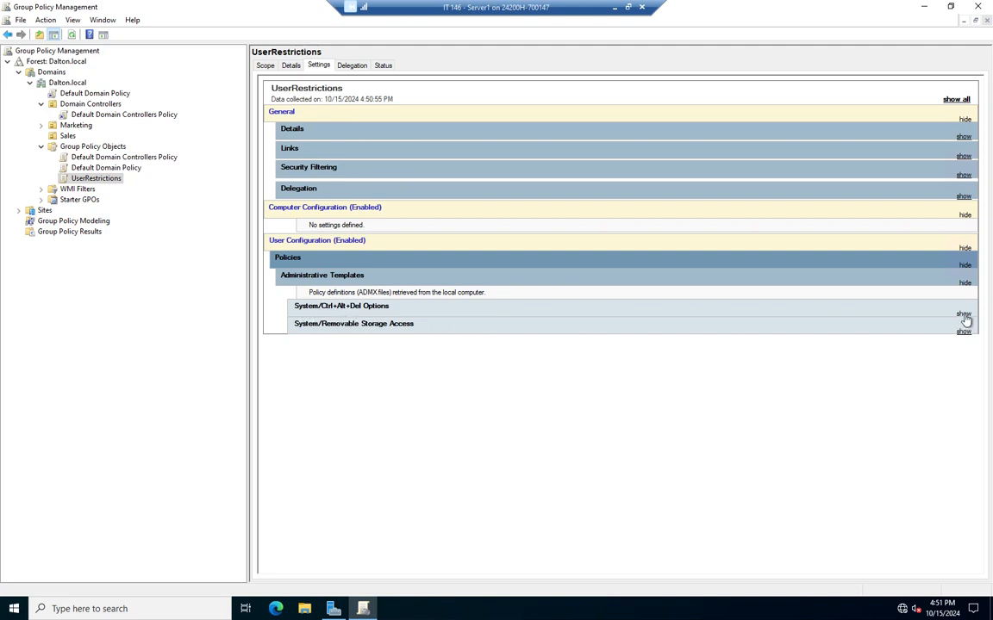
{"action": "left_click", "coordinate": [922, 315]}
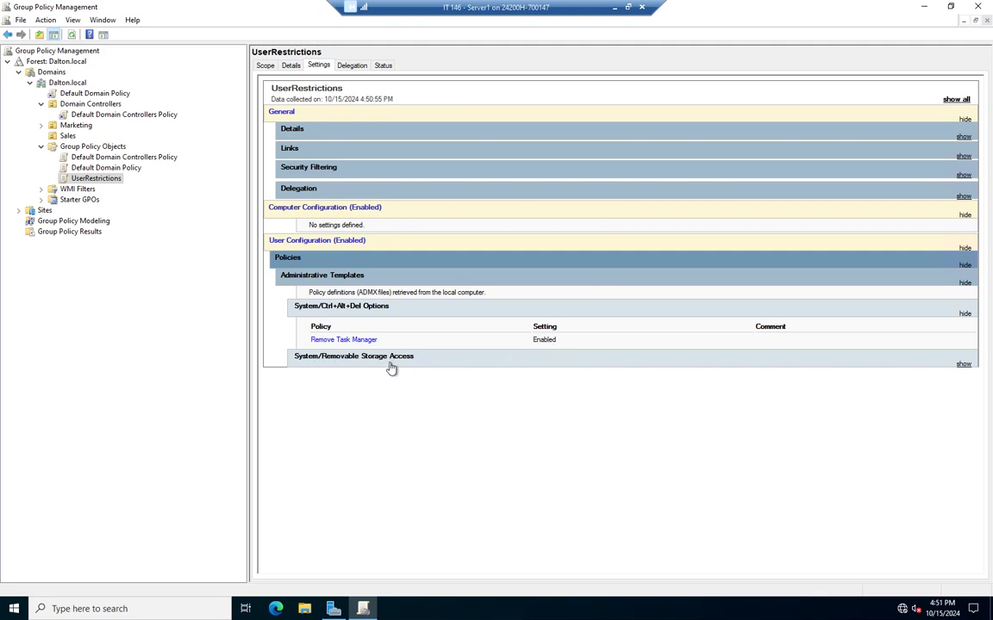
{"action": "left_click", "coordinate": [963, 364]}
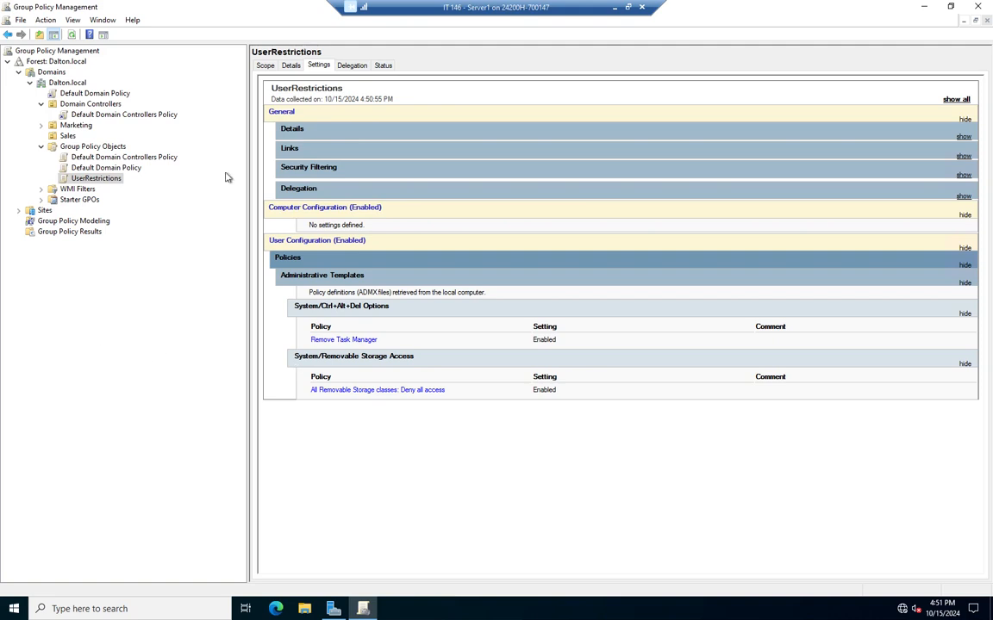
Link the existing UserRestrictions GPO to the Sales organizational unit
{"action": "right_click", "coordinate": [68, 137]}
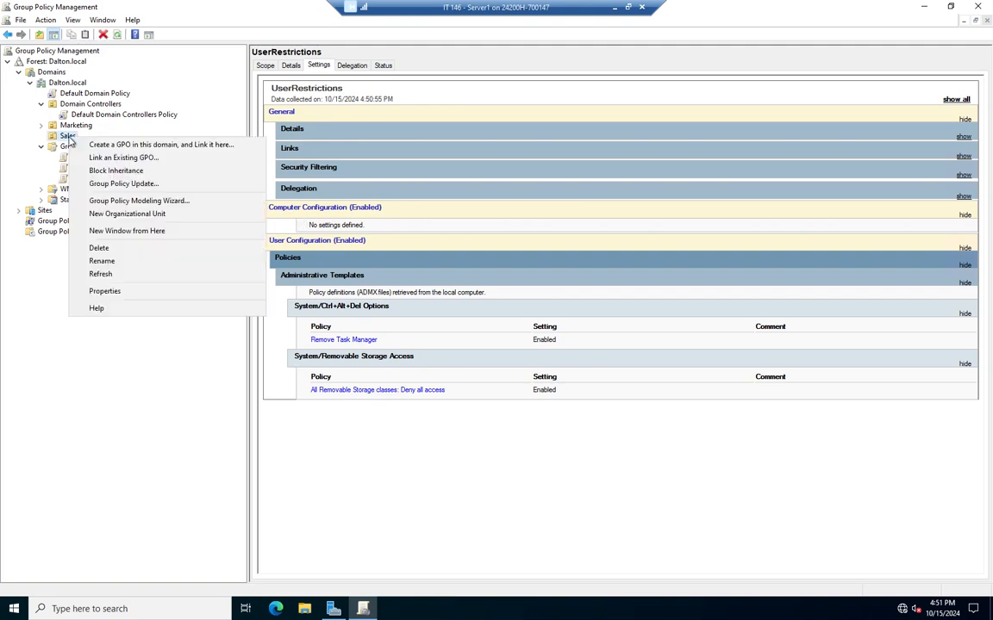
{"action": "left_click", "coordinate": [171, 161]}
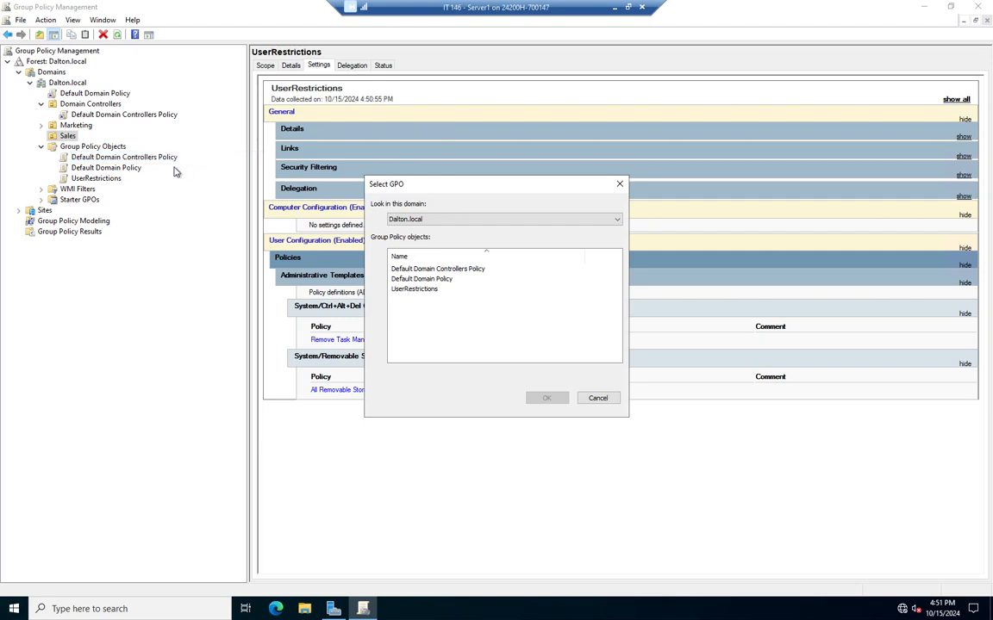
{"action": "left_click", "coordinate": [405, 289]}
{"action": "left_click", "coordinate": [541, 398]}
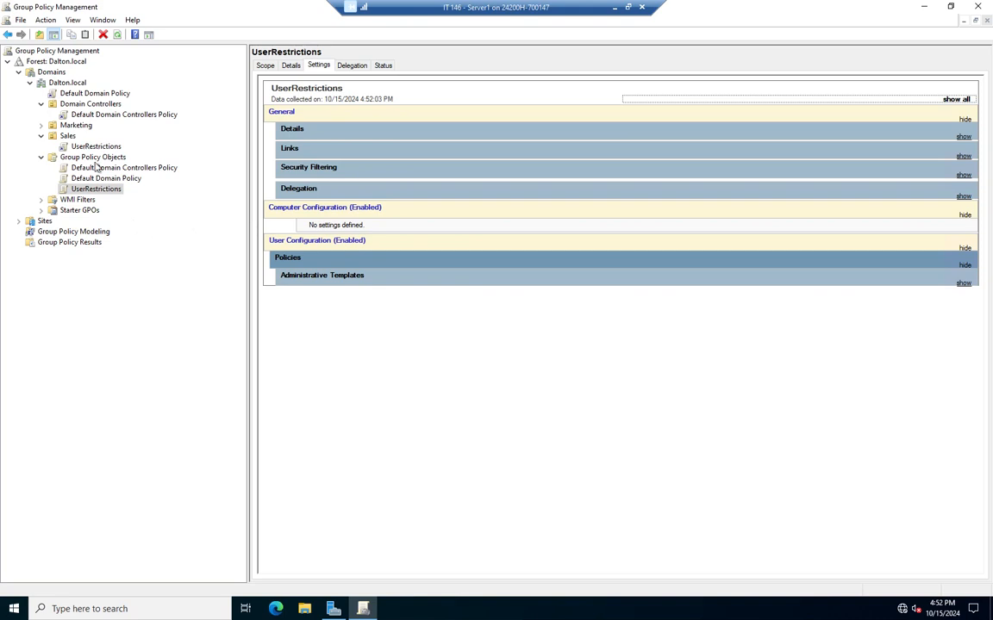
Examine the actions available for the Sales organizational unit and the Administrative Templates section of the UserRestrictions settings report
{"action": "right_click", "coordinate": [69, 137]}
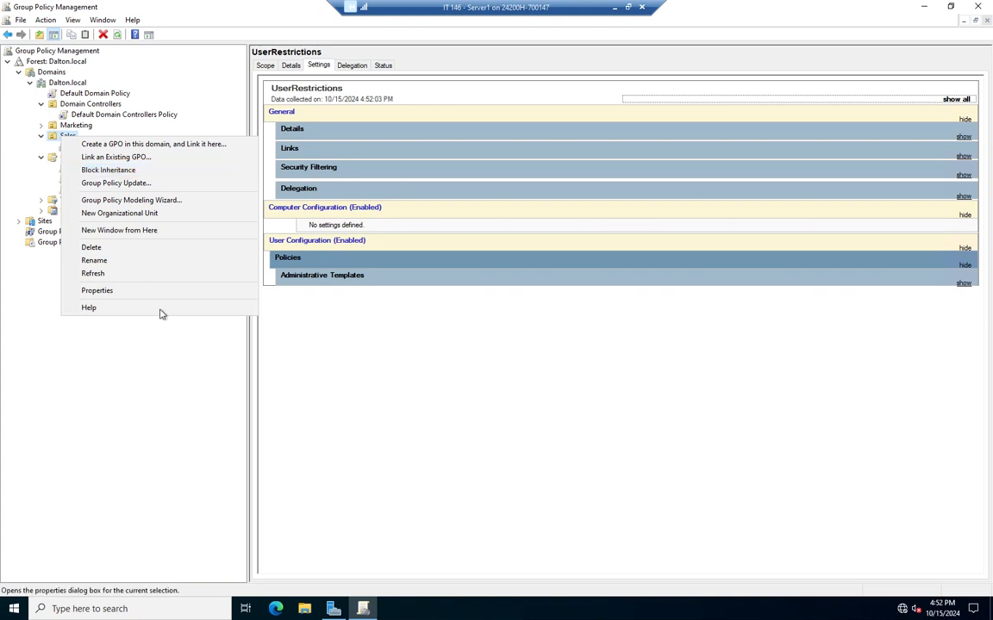
{"action": "left_click", "coordinate": [169, 370]}
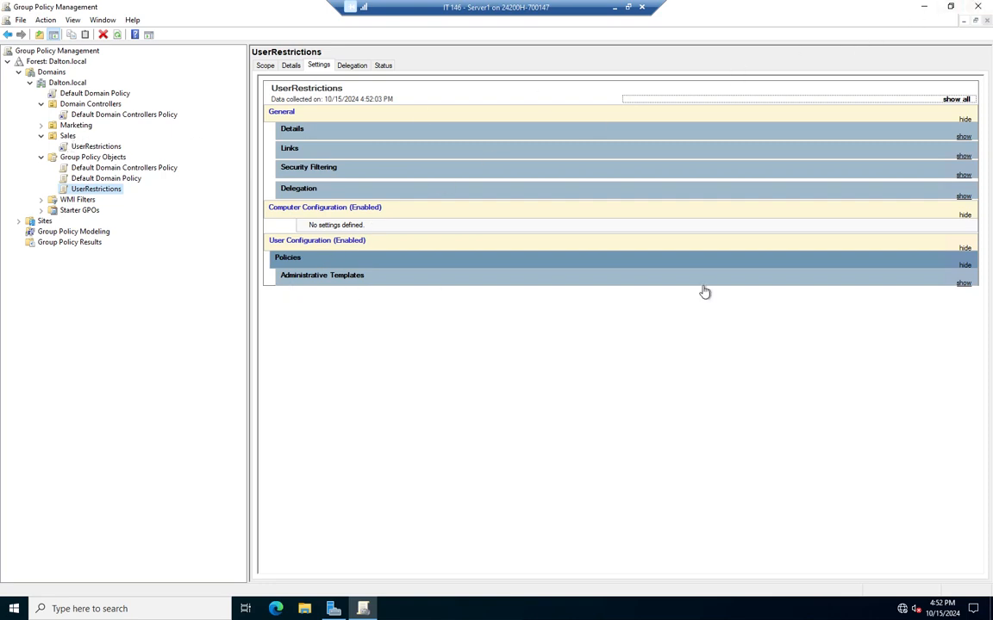
{"action": "left_click", "coordinate": [962, 284]}
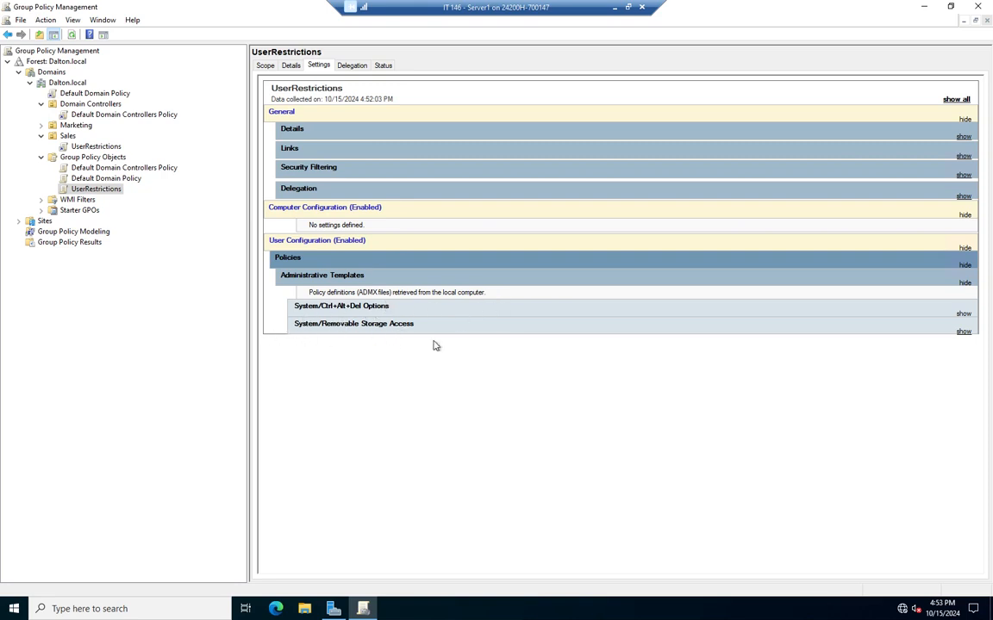
Close Group Policy Management, open Active Directory Users and Computers, and compare the members of the Sales and Marketing organizational units
{"action": "left_click", "coordinate": [978, 6]}
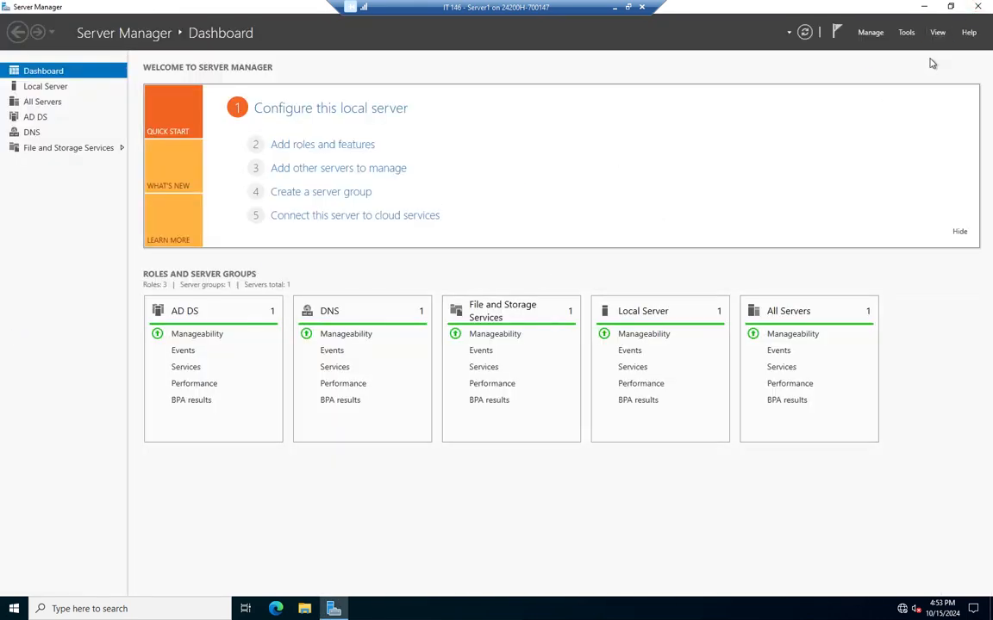
{"action": "left_click", "coordinate": [905, 32]}
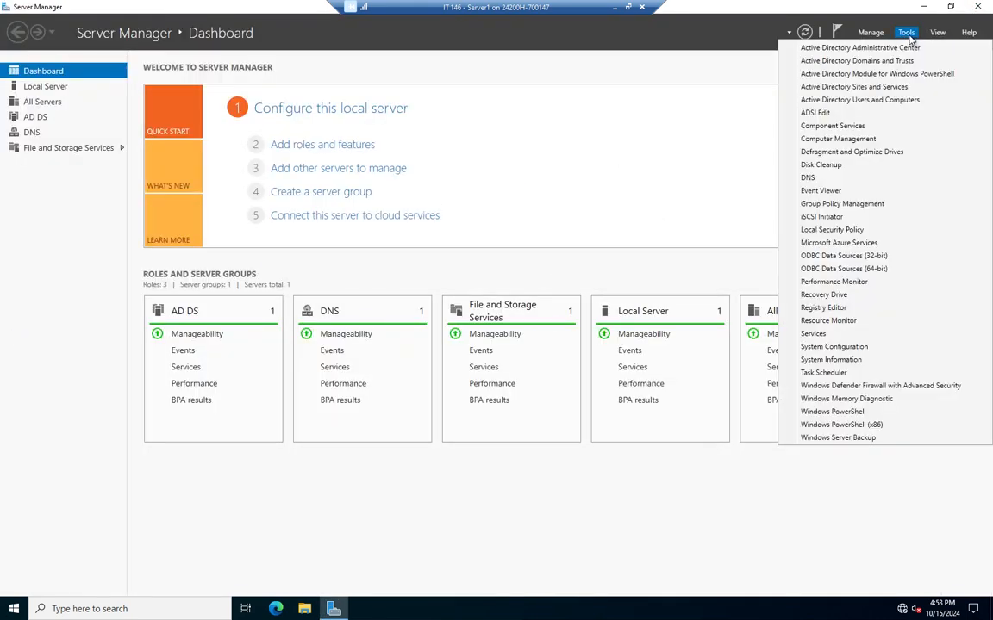
{"action": "left_click", "coordinate": [869, 101]}
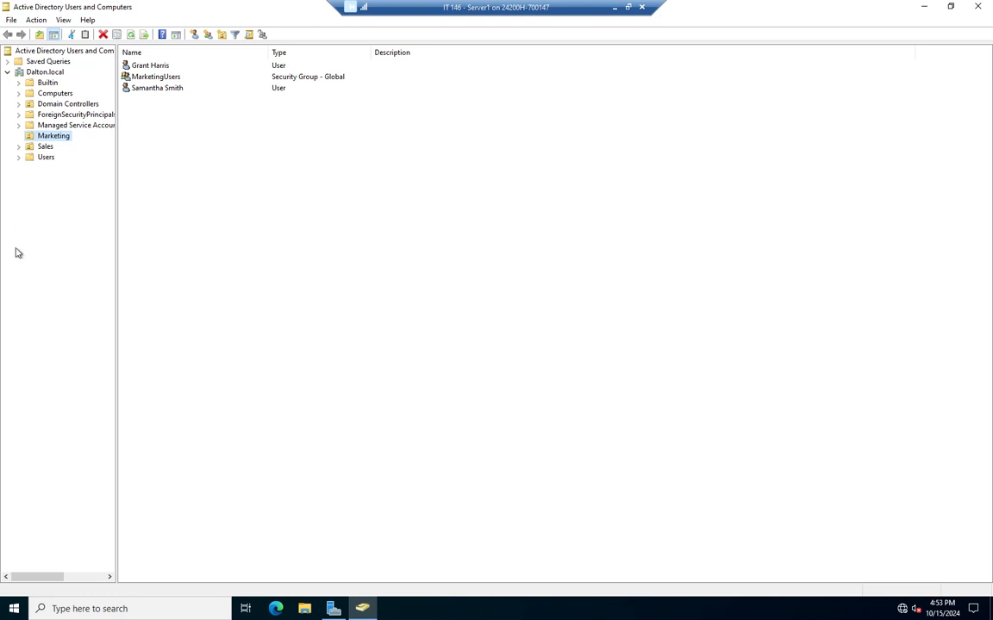
{"action": "left_click", "coordinate": [43, 145]}
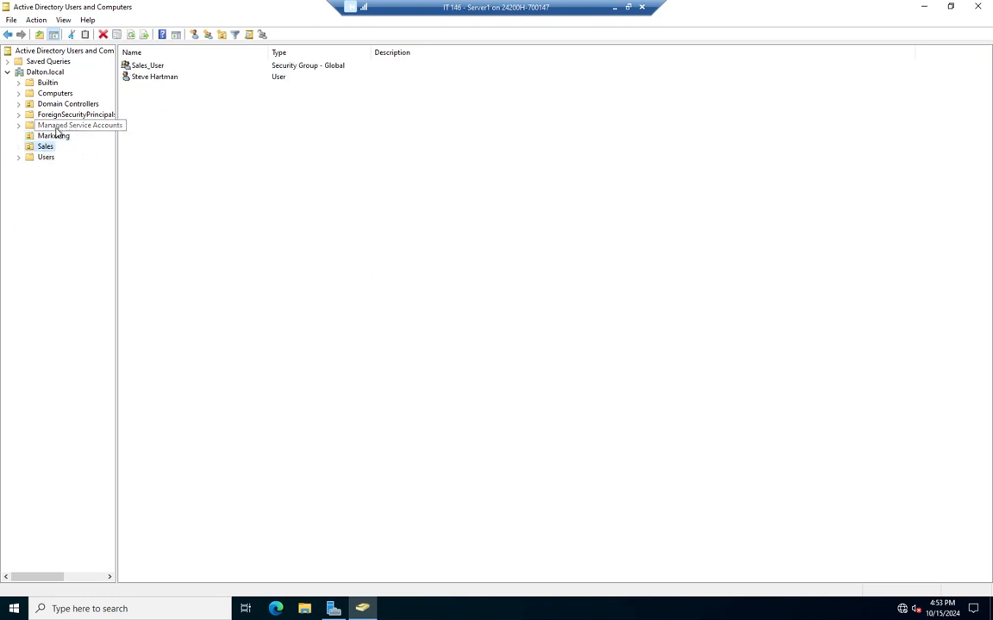
{"action": "left_click", "coordinate": [53, 136]}
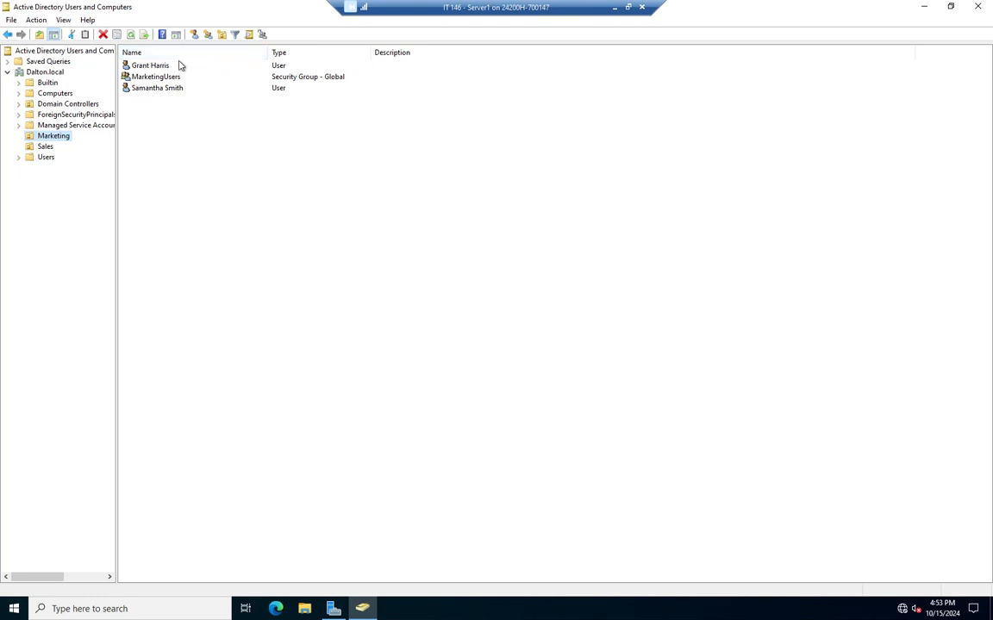
{"action": "left_click", "coordinate": [45, 146]}
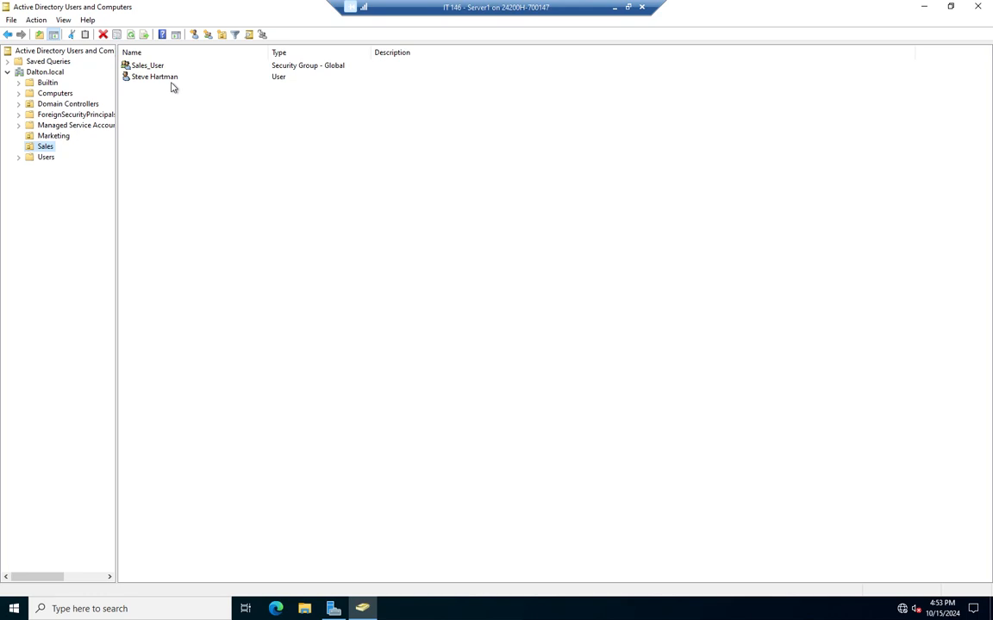
{"action": "left_click", "coordinate": [52, 135]}
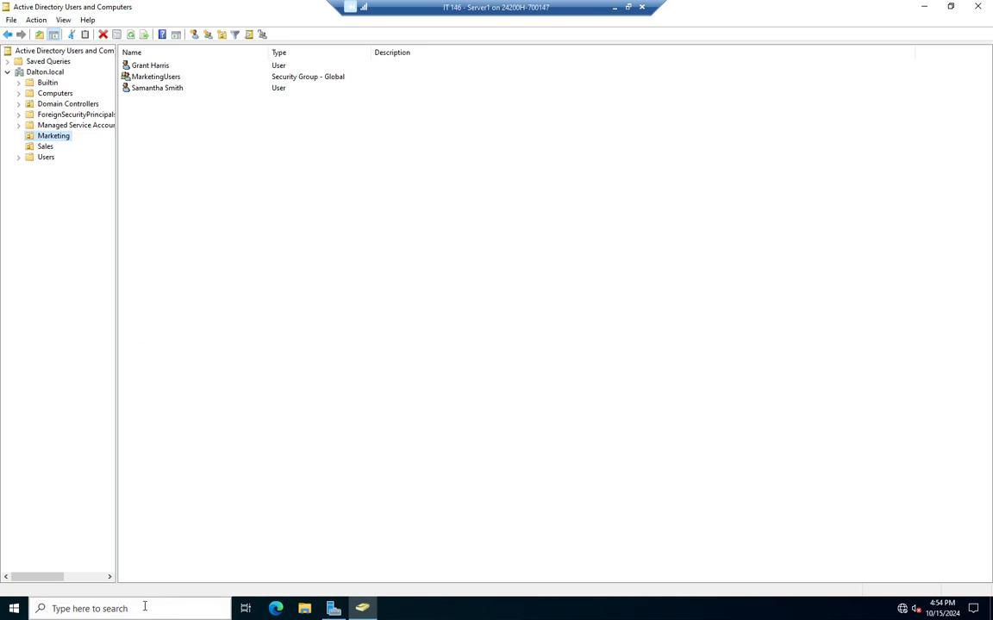
Open Windows PowerShell as administrator and update group policy with gpupdate, followed by gpupdate /force
{"action": "left_click", "coordinate": [9, 609]}
{"action": "right_click", "coordinate": [8, 609]}
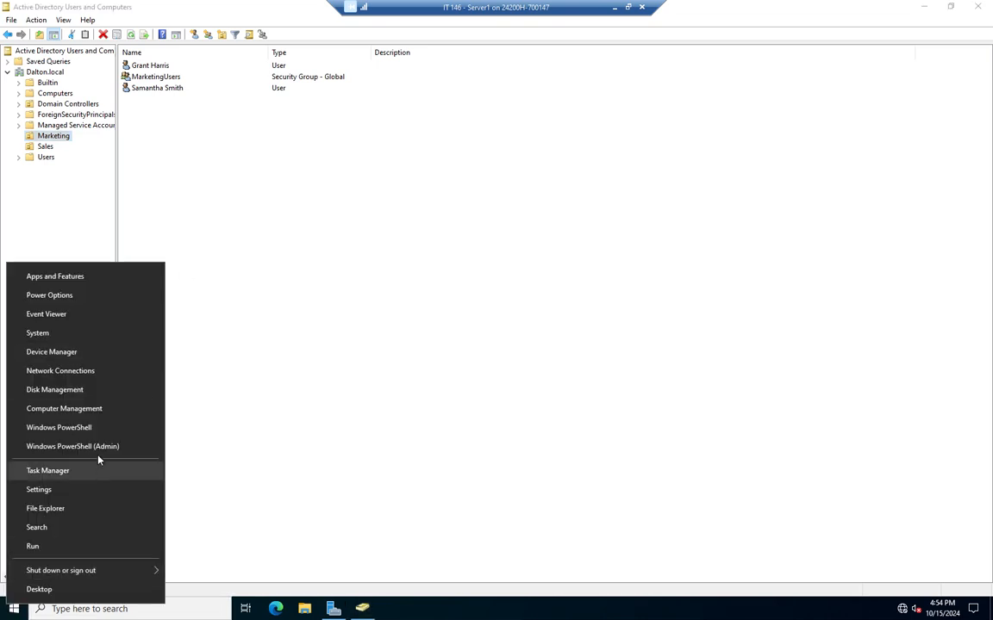
{"action": "left_click", "coordinate": [75, 446]}
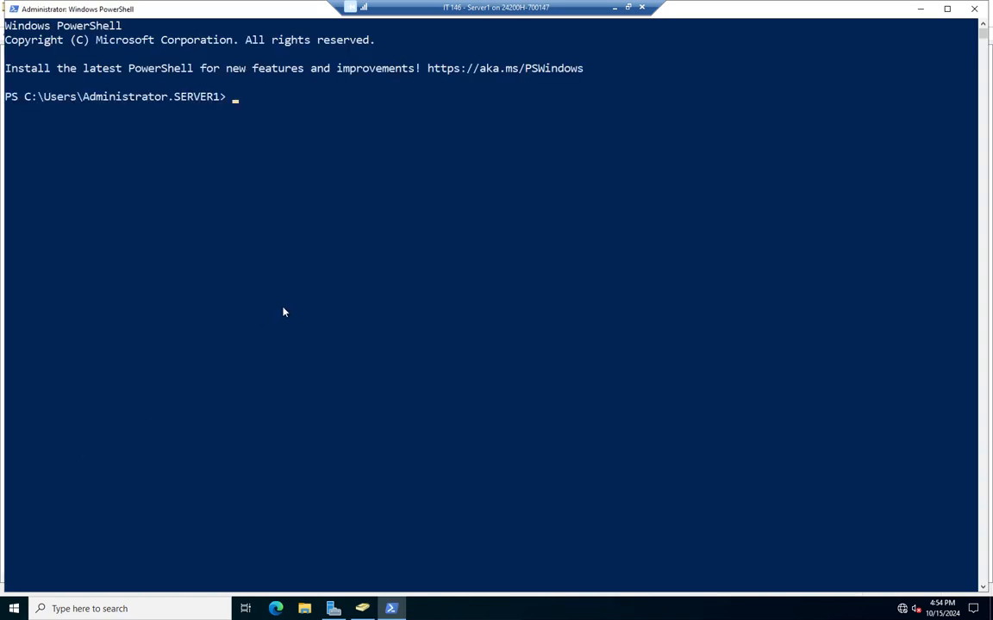
{"action": "type", "text": "gpupdate"}
{"action": "key", "text": "Return"}
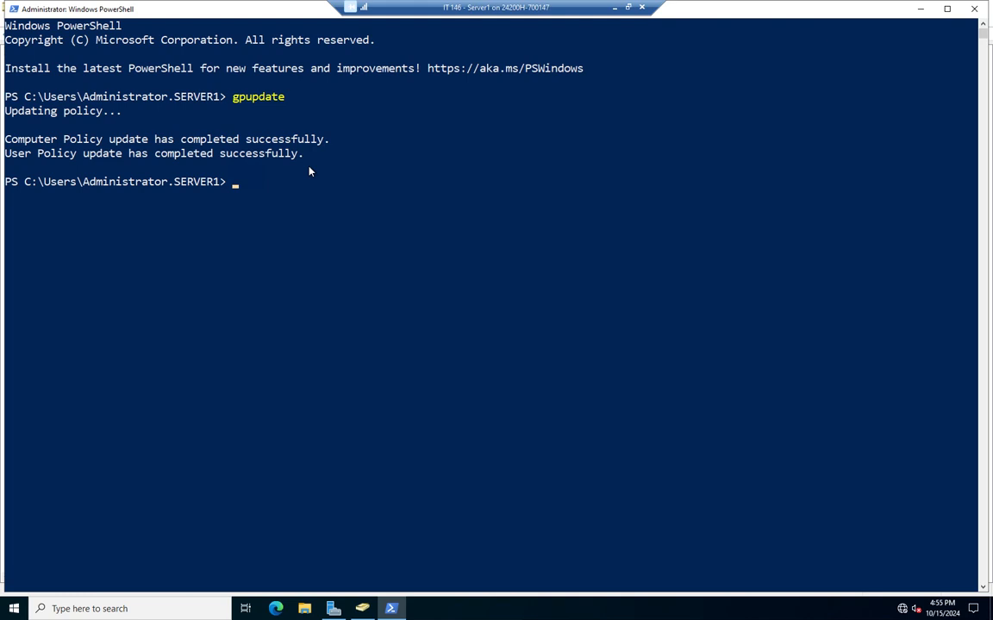
{"action": "key", "text": "Up"}
{"action": "key", "text": "Return"}
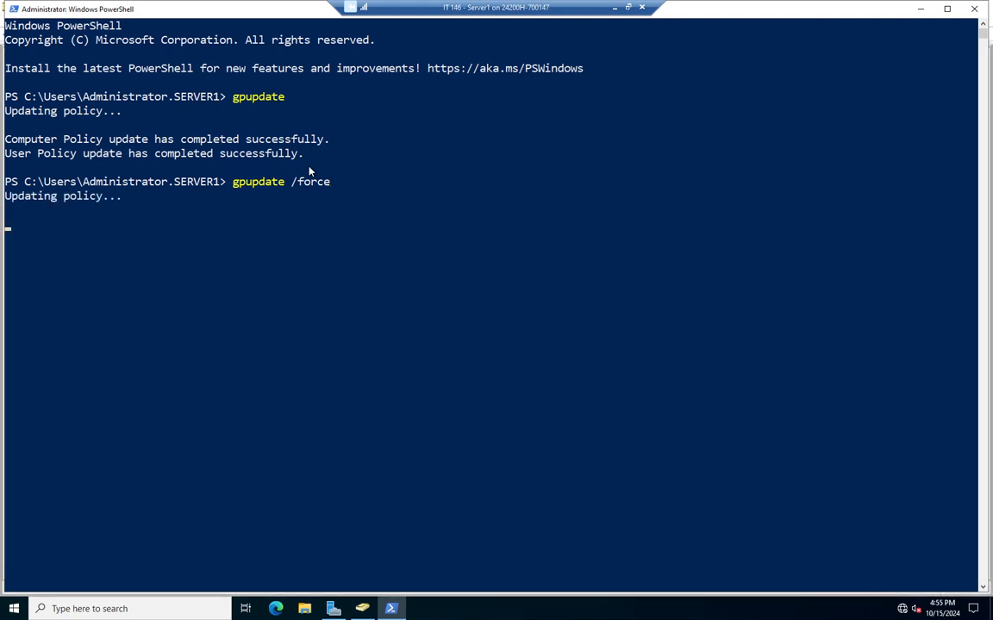